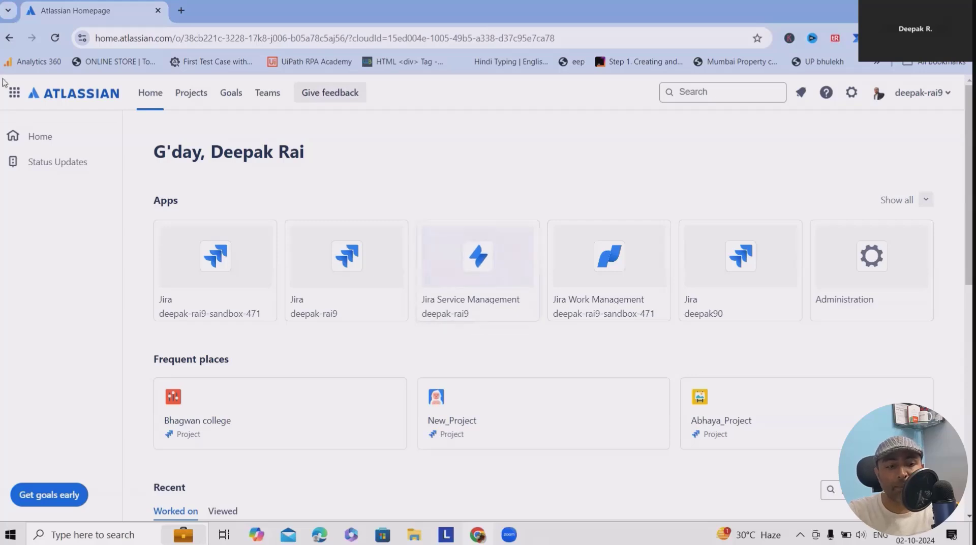
- From Confluence's Templates list, create a new draft page from the Budget Proposal Template
click(14, 92)
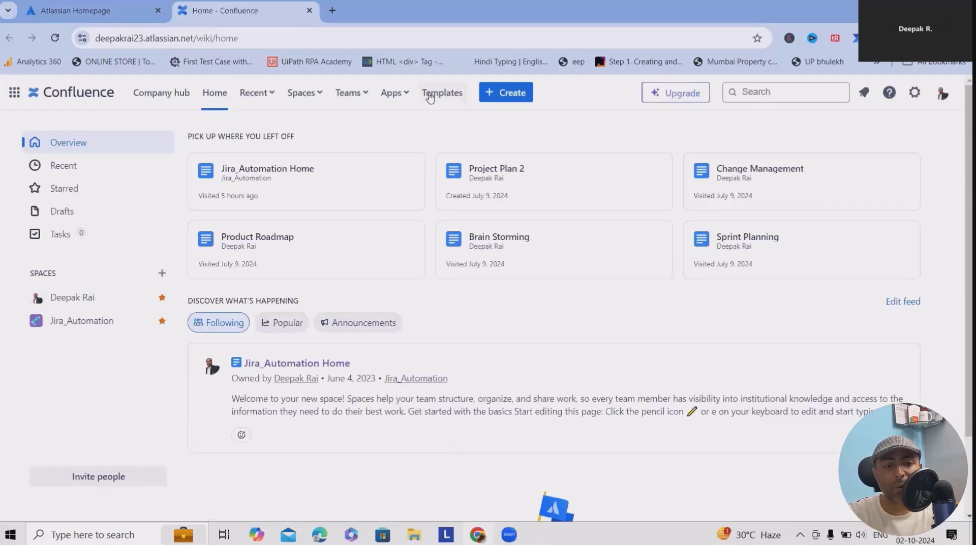
click(435, 94)
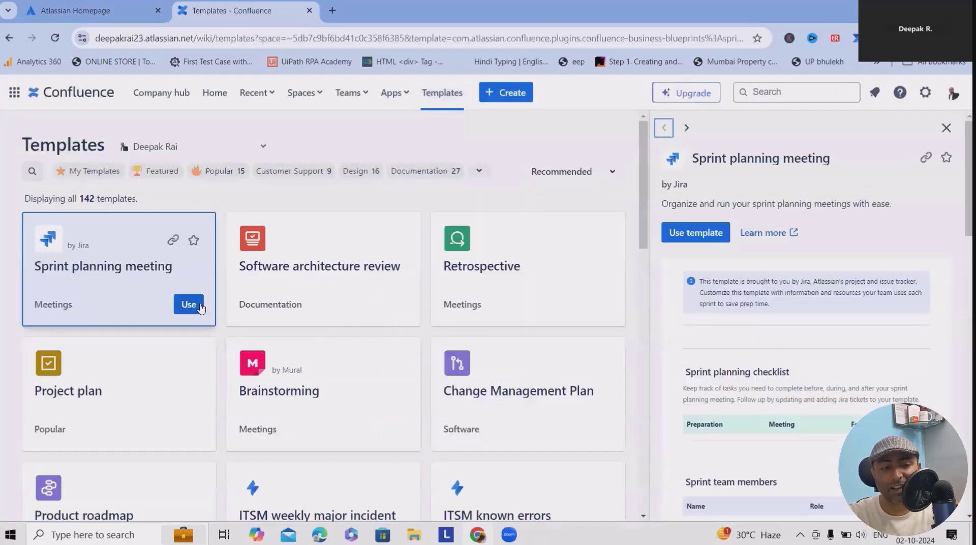
scroll(240, 325, down, 1)
scroll(351, 380, down, 7)
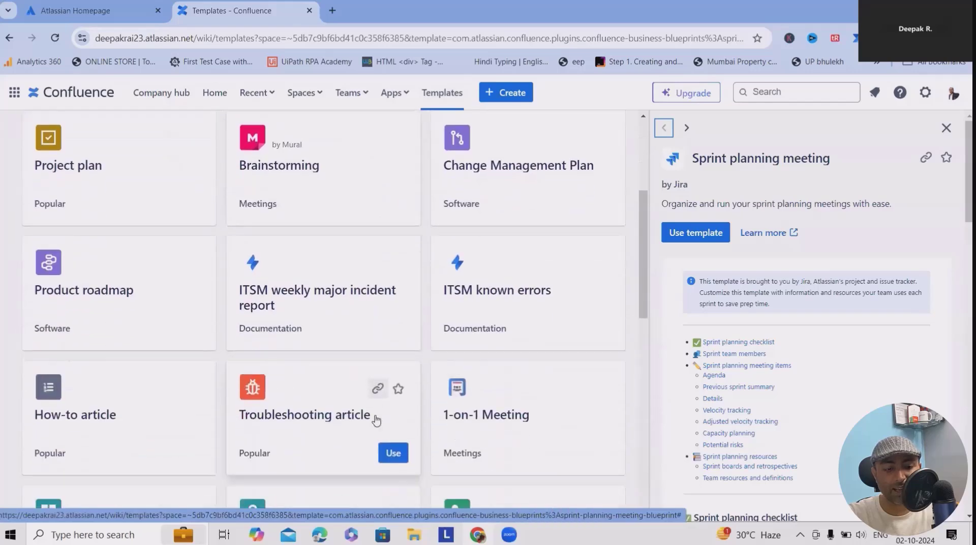
scroll(357, 430, down, 3)
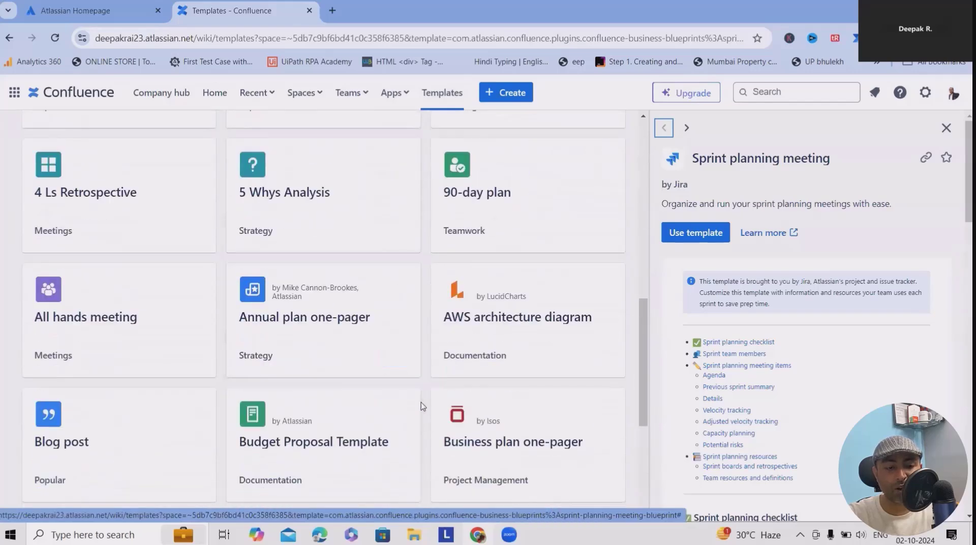
scroll(322, 408, down, 3)
click(316, 329)
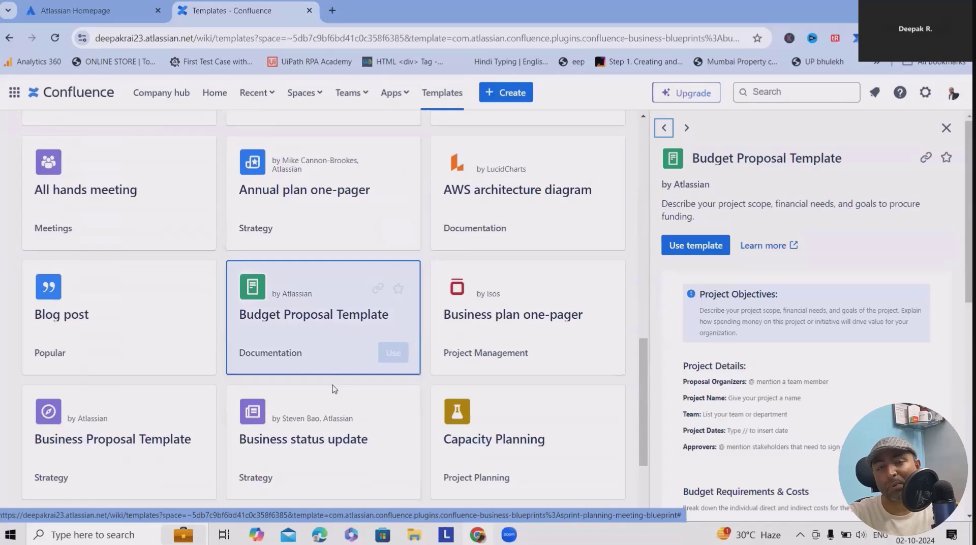
click(393, 352)
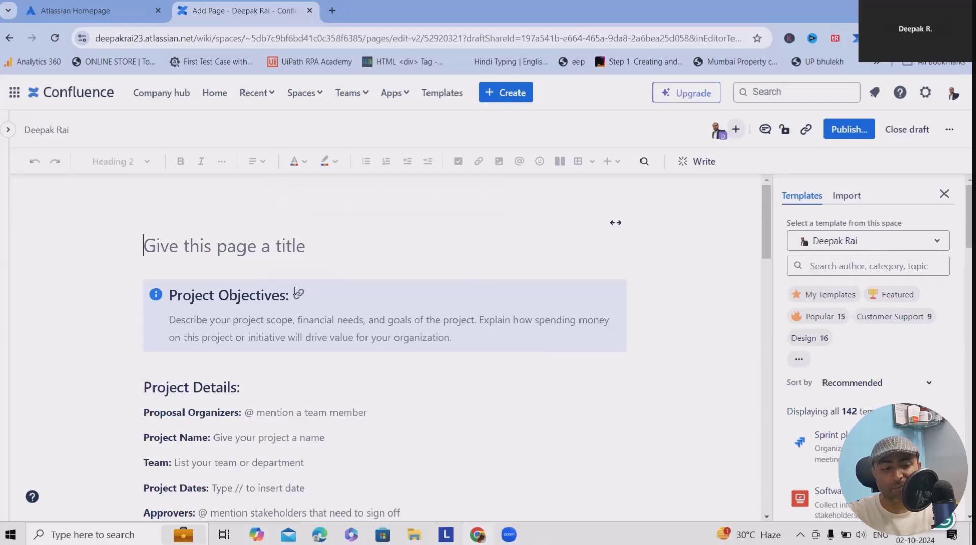
scroll(305, 299, down, 3)
click(205, 323)
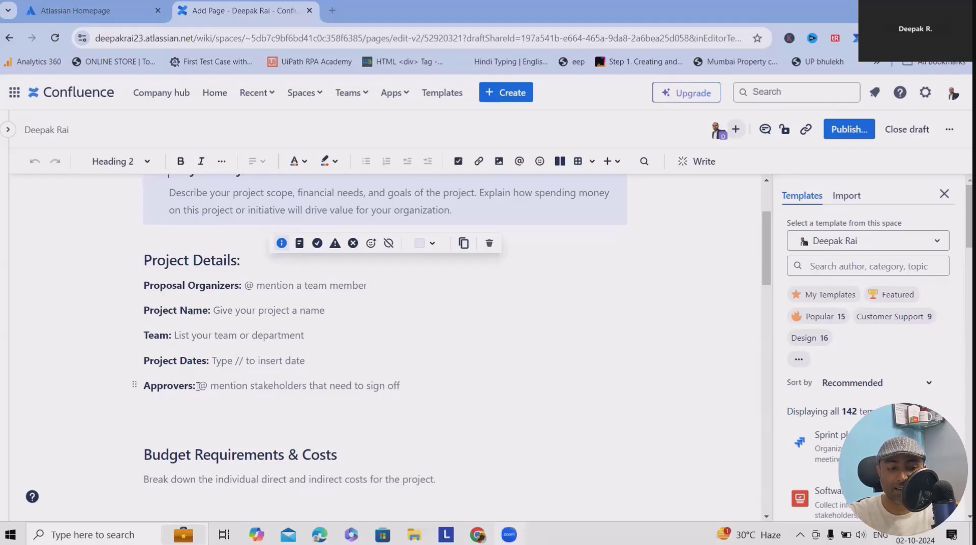
scroll(174, 396, down, 4)
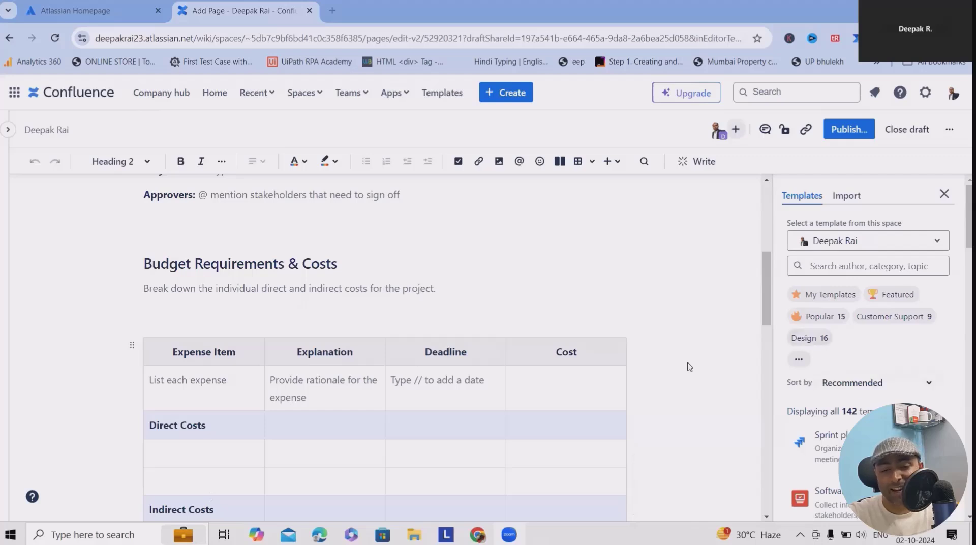
scroll(594, 362, down, 7)
scroll(596, 366, down, 5)
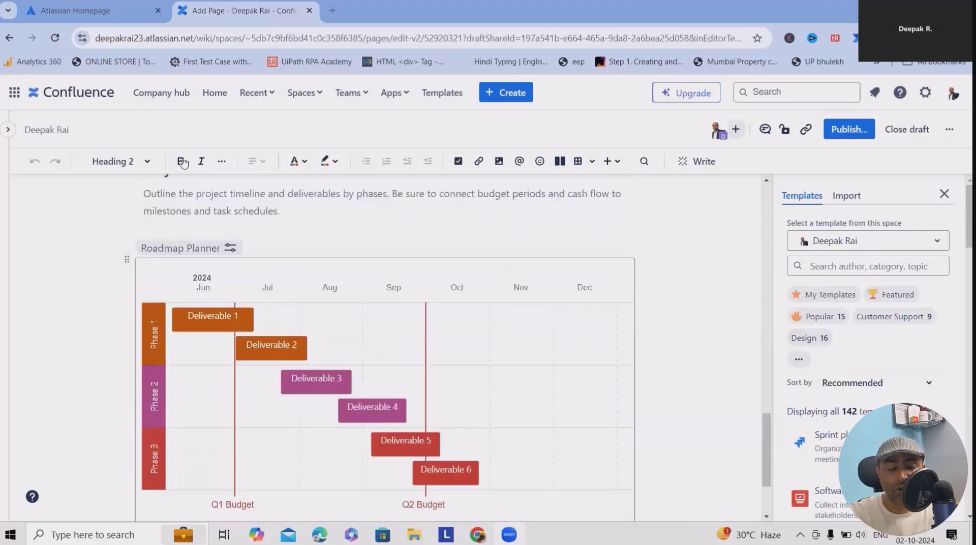
scroll(224, 328, down, 3)
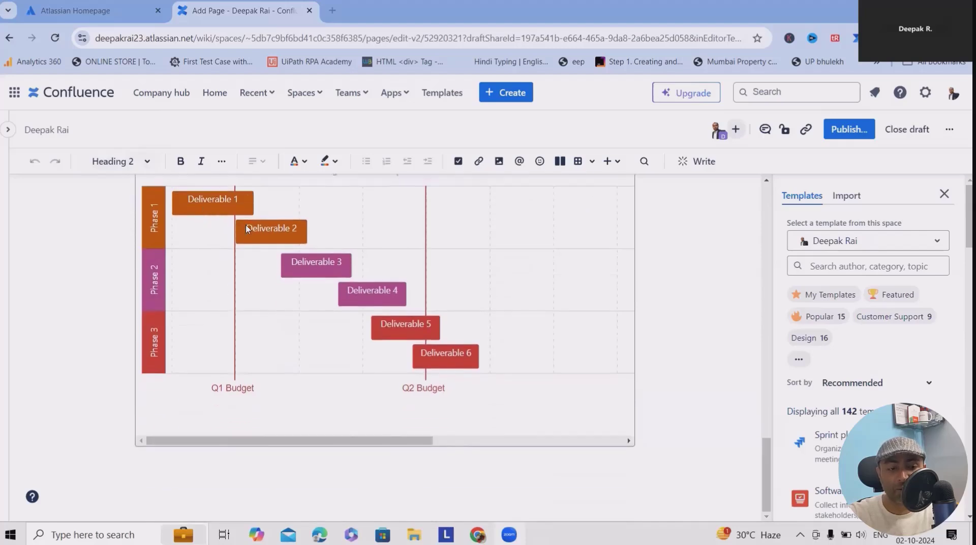
scroll(469, 333, up, 15)
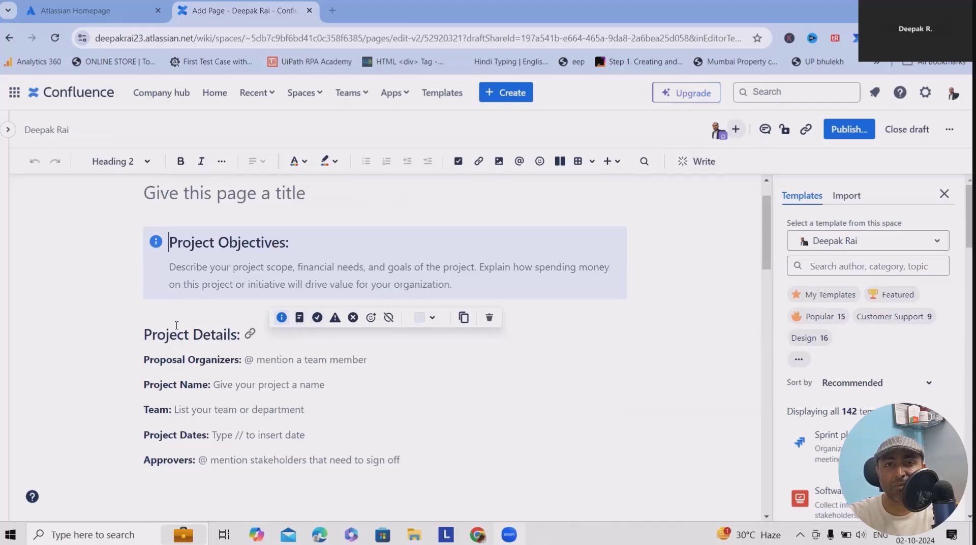
click(193, 277)
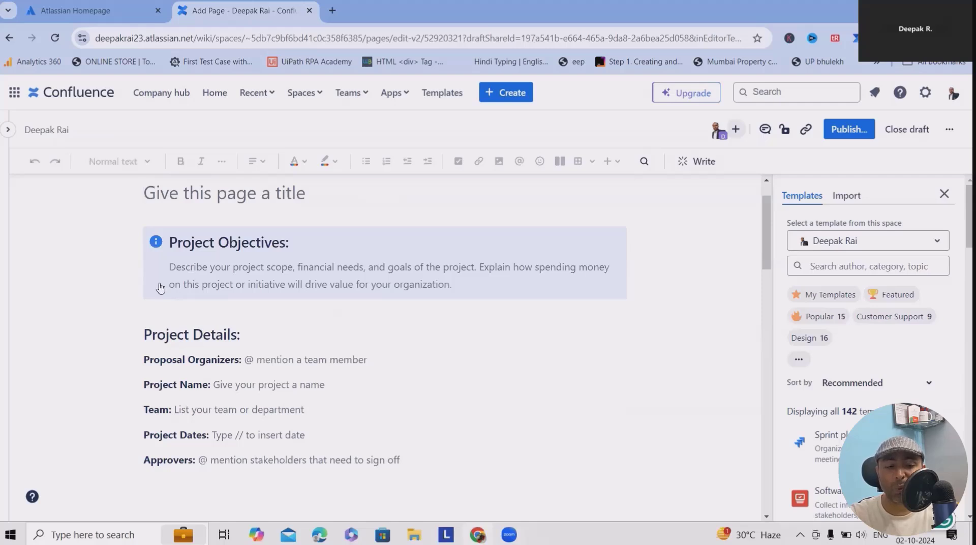
mouse_move(227, 263)
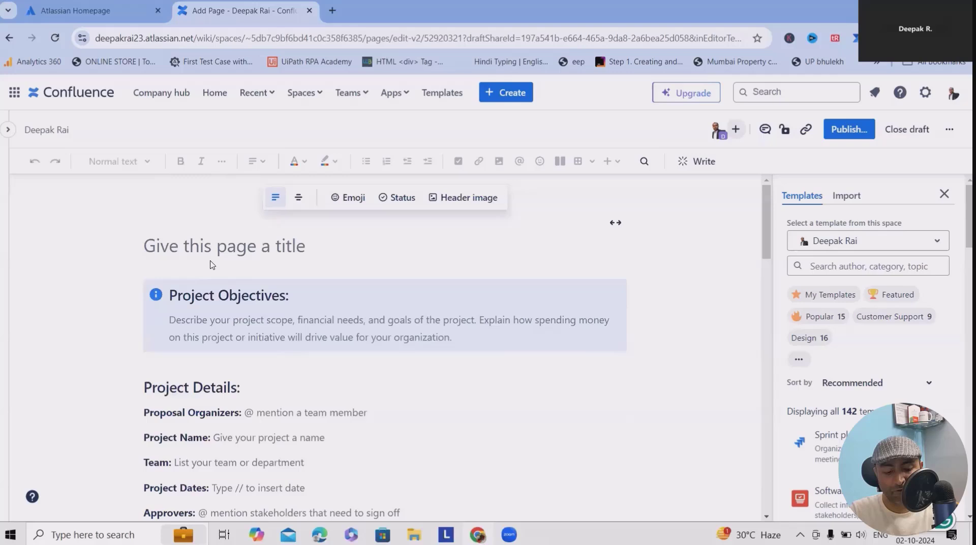
- Title the draft 'Amazon', remove the stray @, and move into the Proposal Organizers line
text(Amazon)
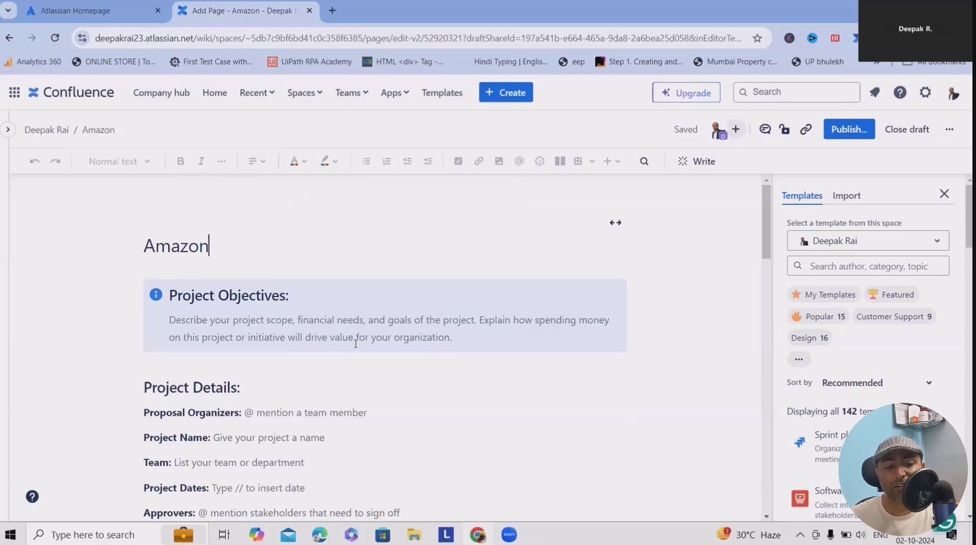
scroll(333, 350, down, 2)
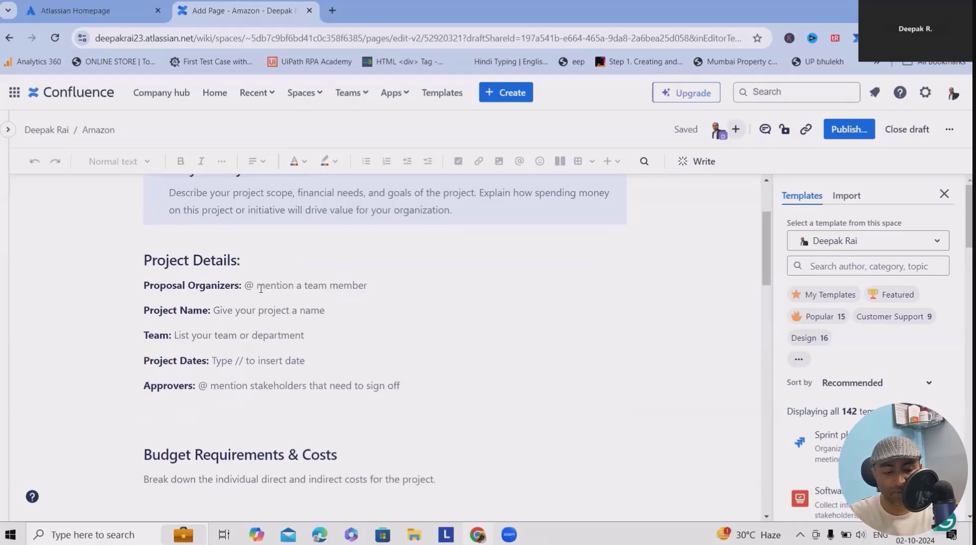
text(@)
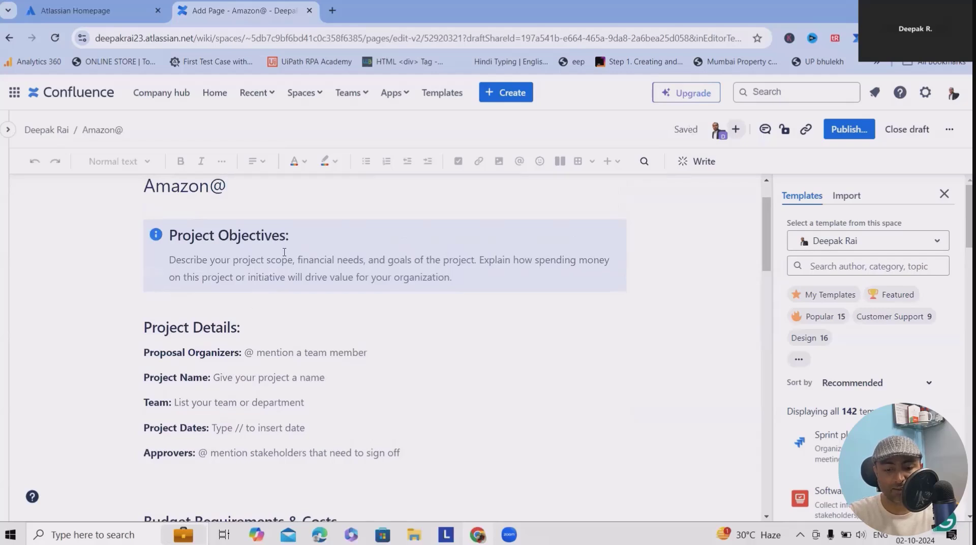
key(BackSpace)
click(236, 382)
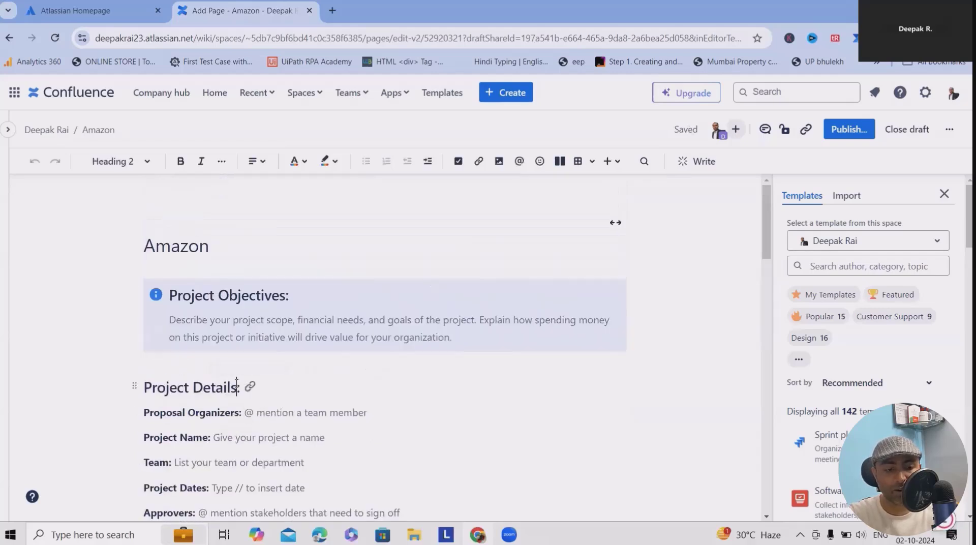
click(272, 413)
- Mention the organizer, then enter project name 'Amazon Automation' and team 'DEv, BA, UAT and QA'
text(@)
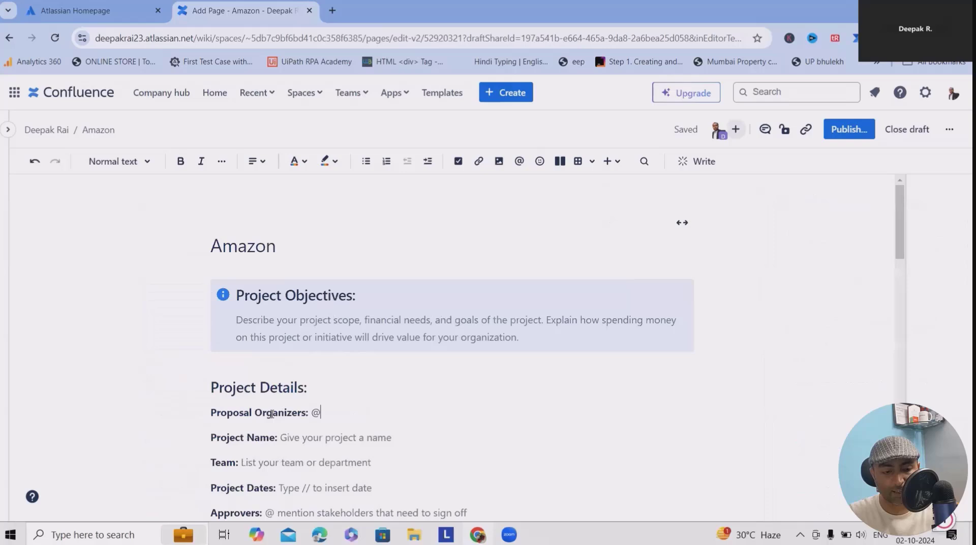
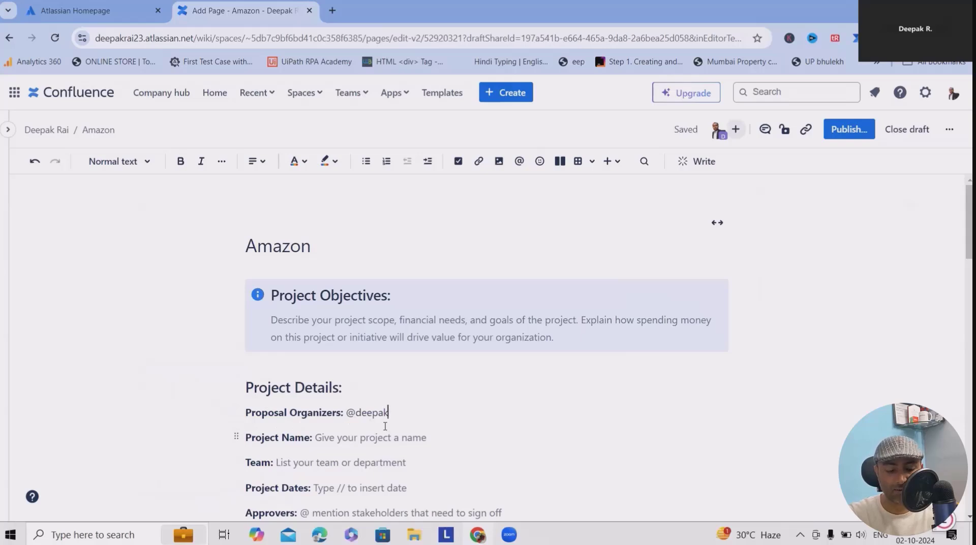
scroll(384, 425, down, 1)
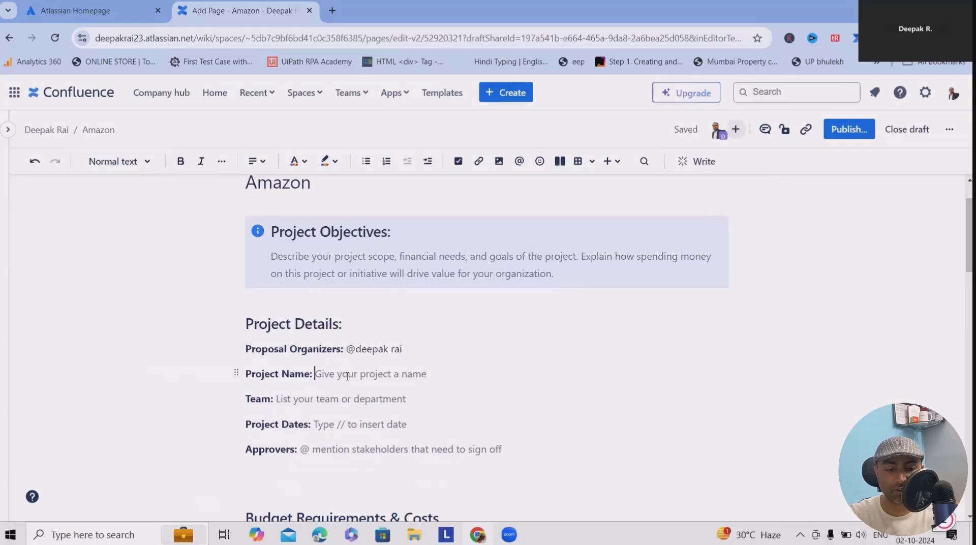
text(Ama)
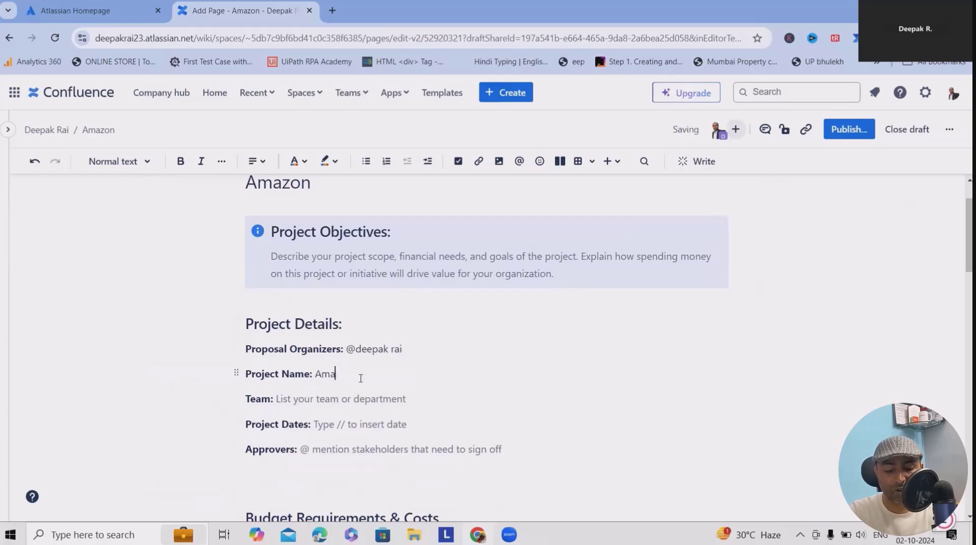
text(zon Automation)
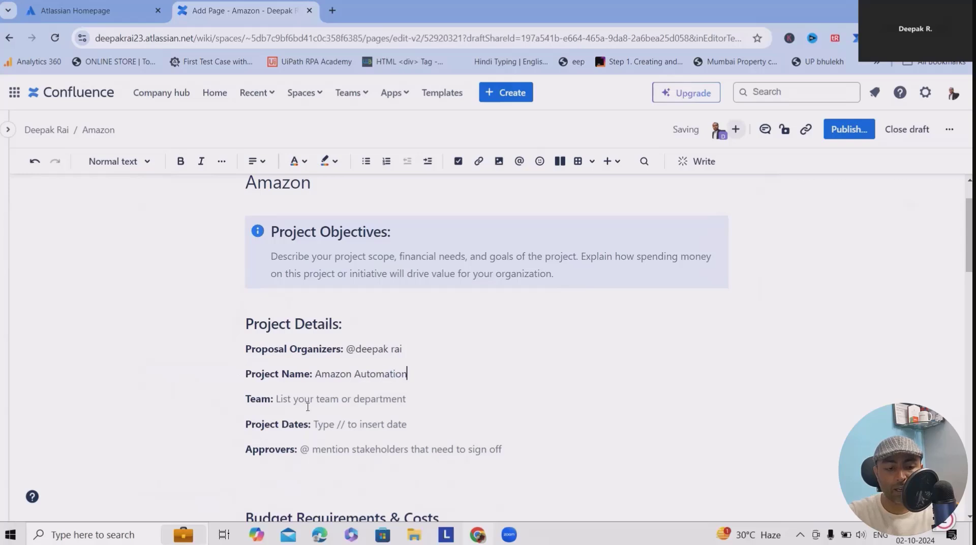
key(Down)
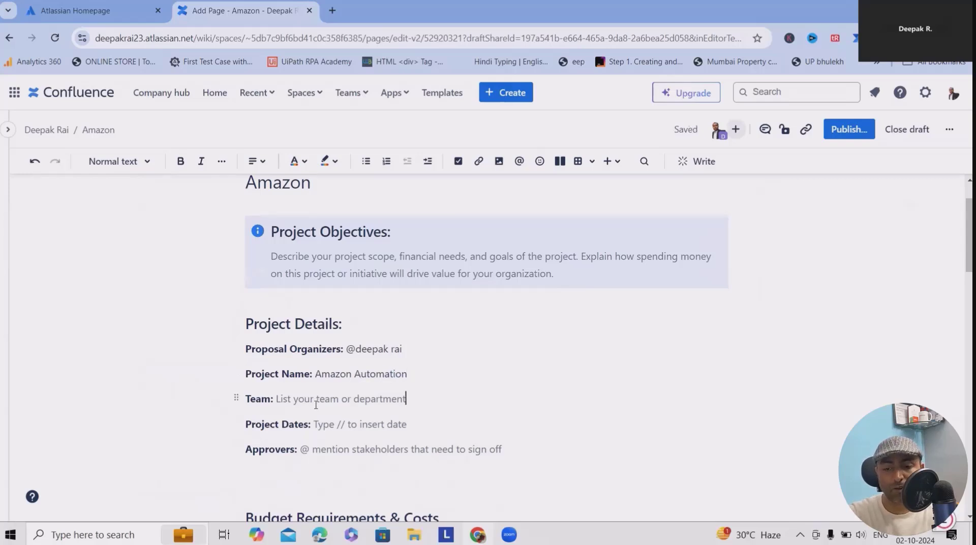
text(DE)
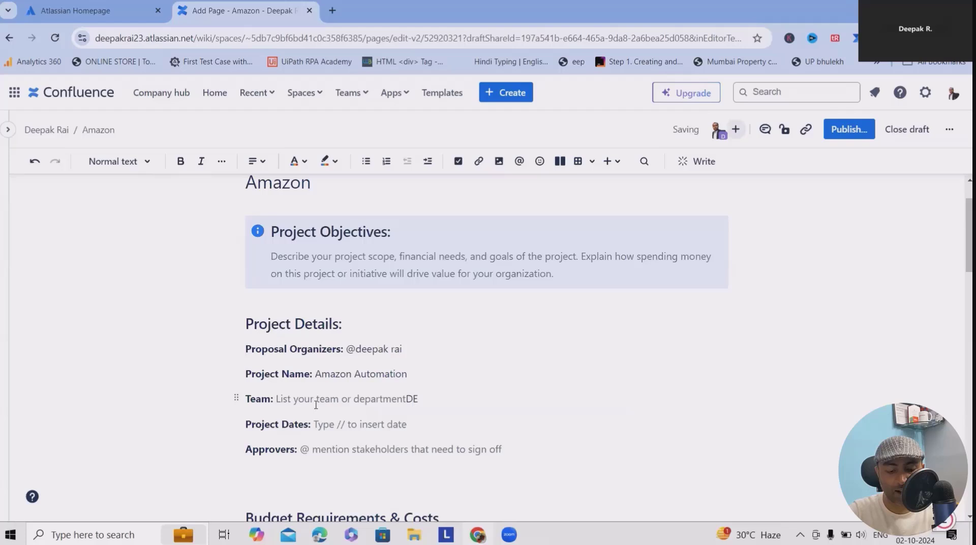
text(v, BA, UAT)
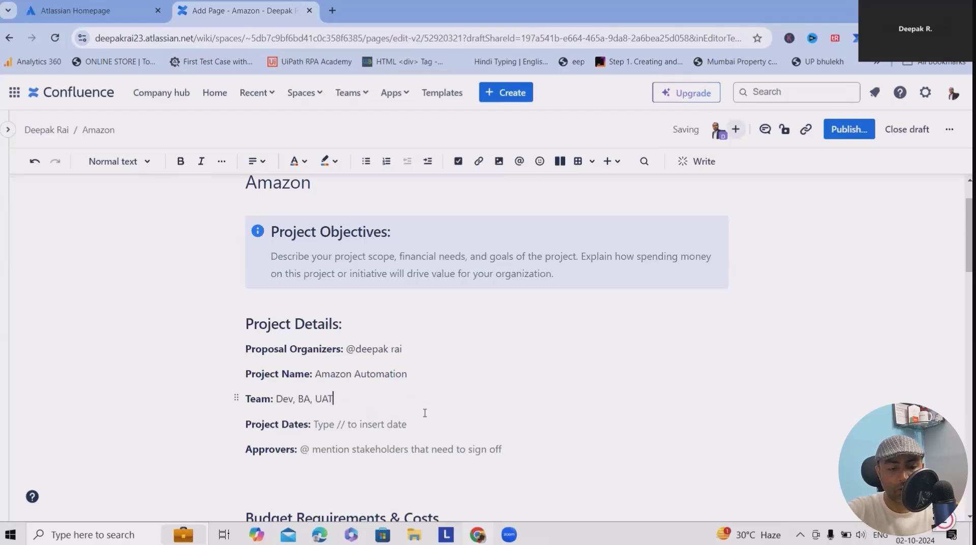
text( and QA)
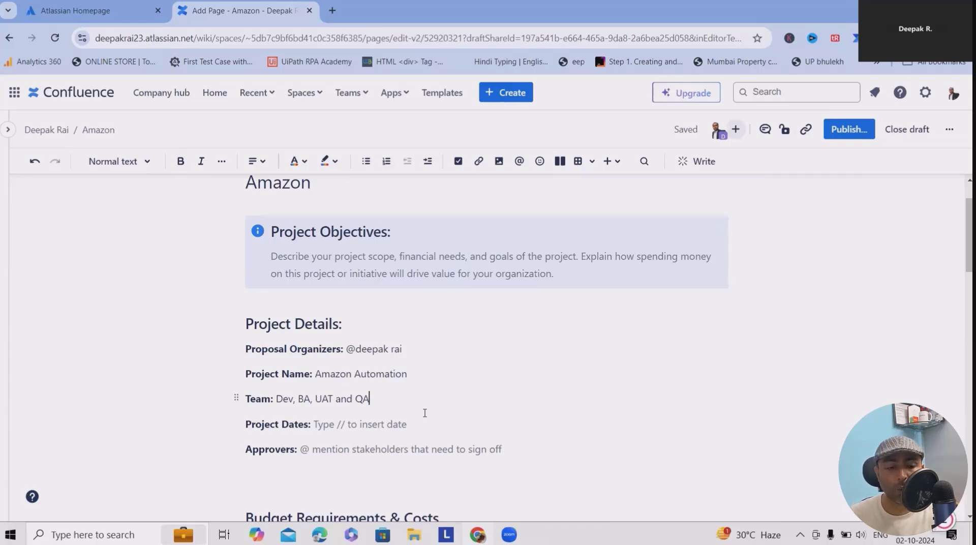
- Leave Project Dates as '//' by erasing the partial date text
click(339, 424)
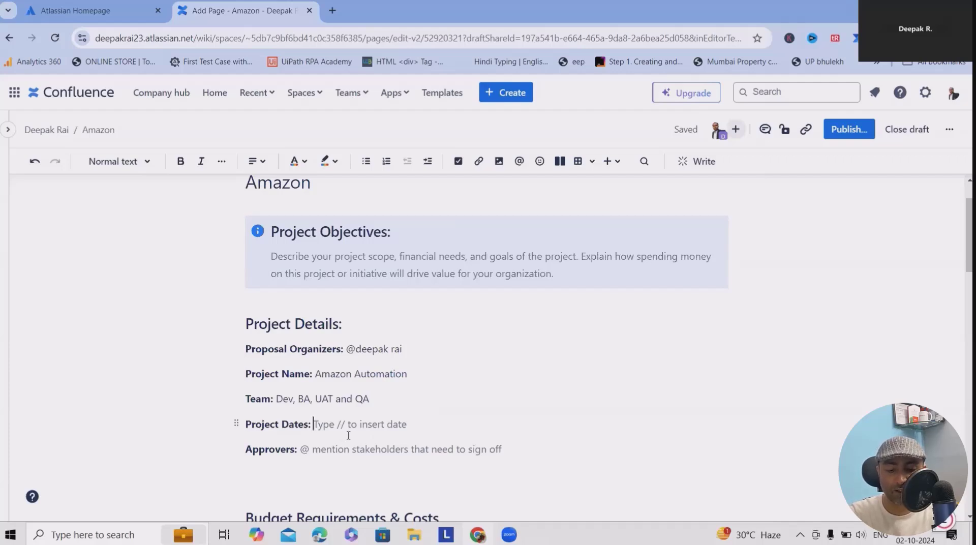
text(//d)
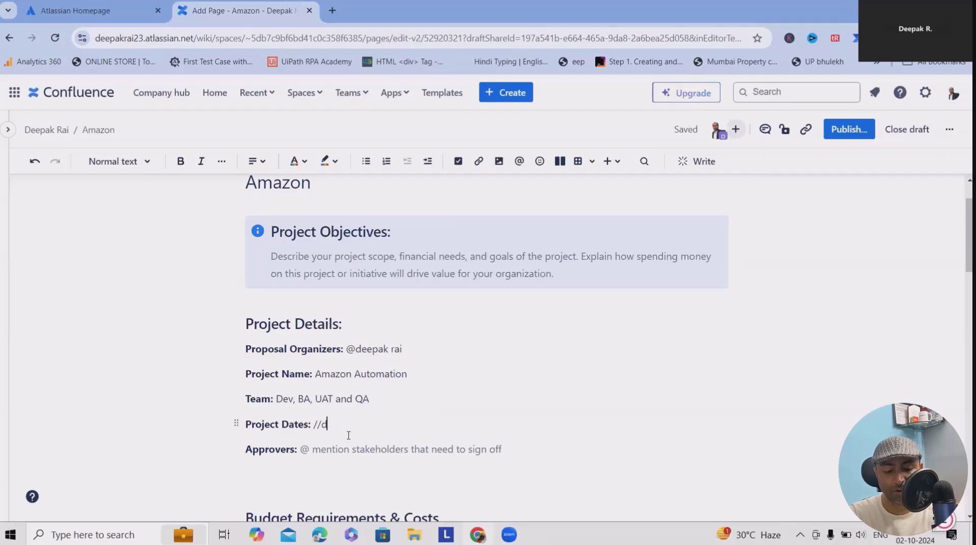
text(ate)
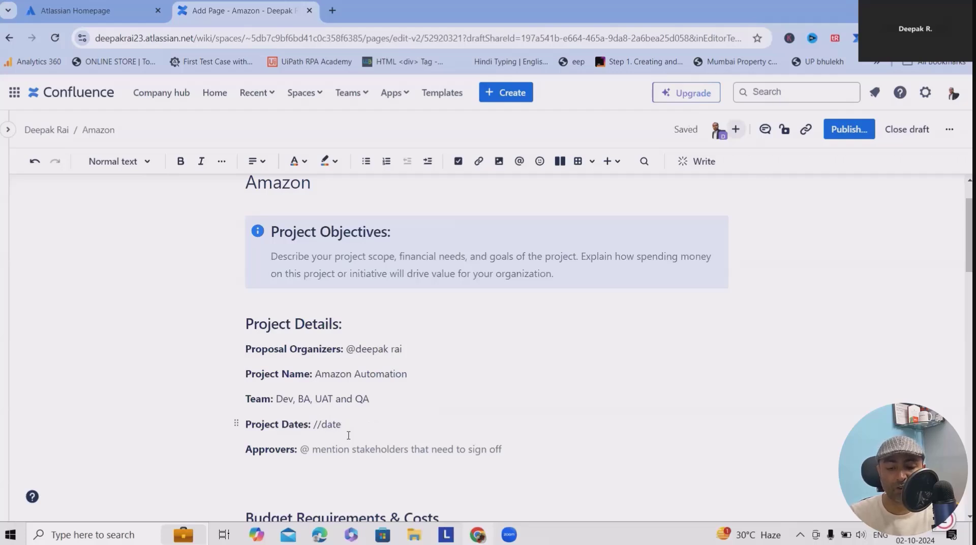
key(BackSpace)
key(BackSpace)
key(BackSpace)
key(BackSpace)
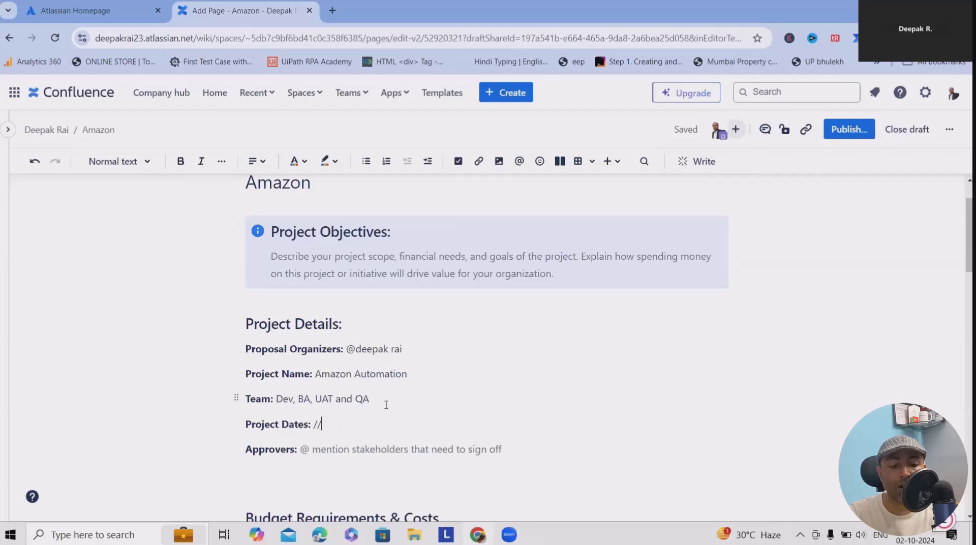
click(338, 451)
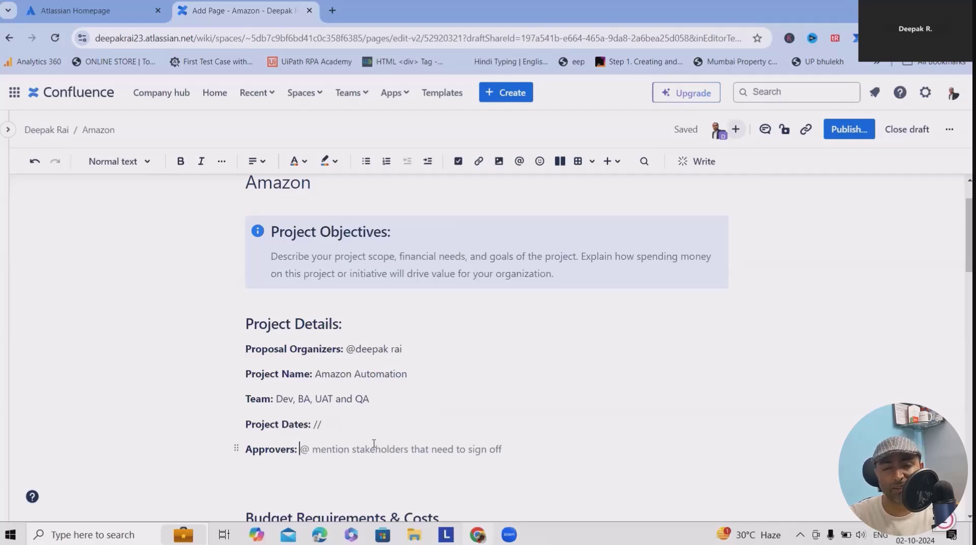
- Add a License cost row: explanation 'UiPath, Orchestrator', deadline 'Forever', cost $500
scroll(269, 475, down, 5)
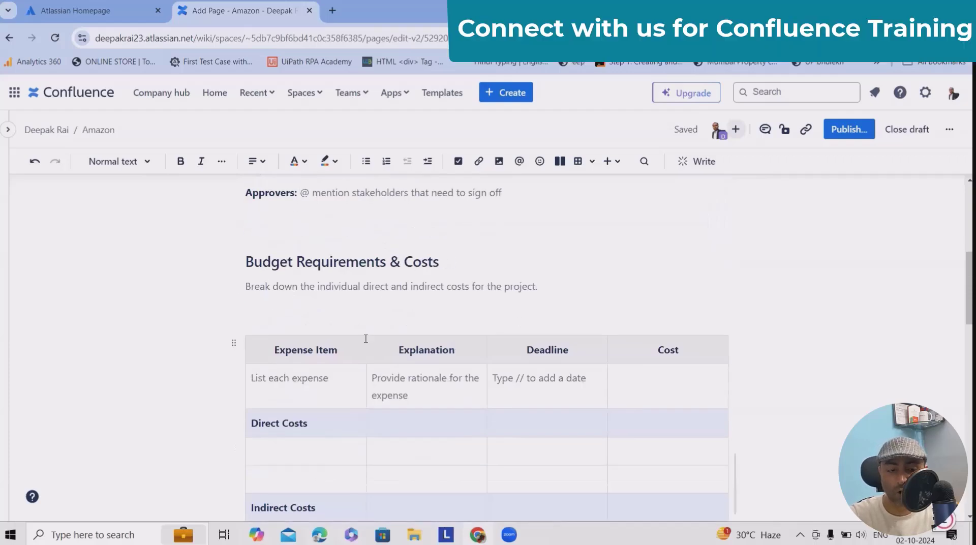
scroll(371, 362, down, 1)
click(313, 336)
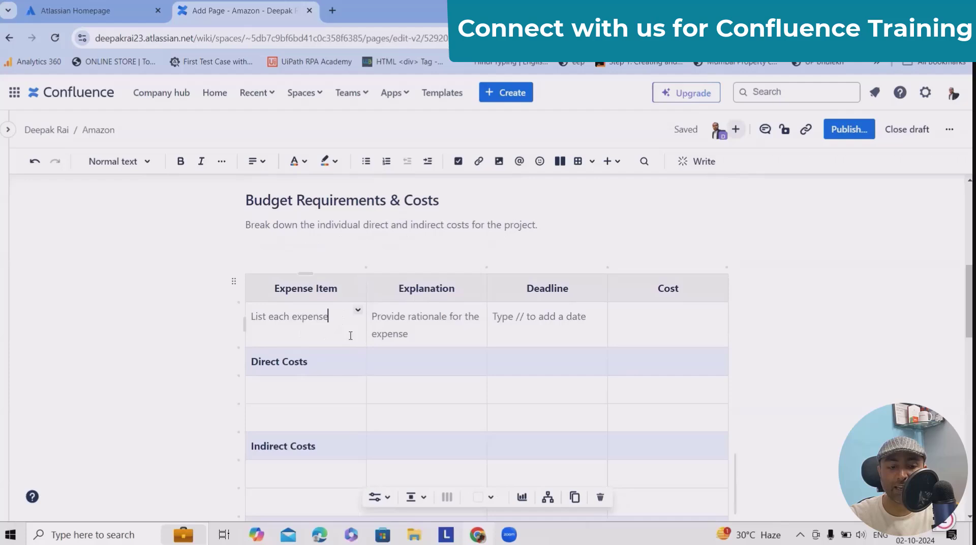
click(302, 401)
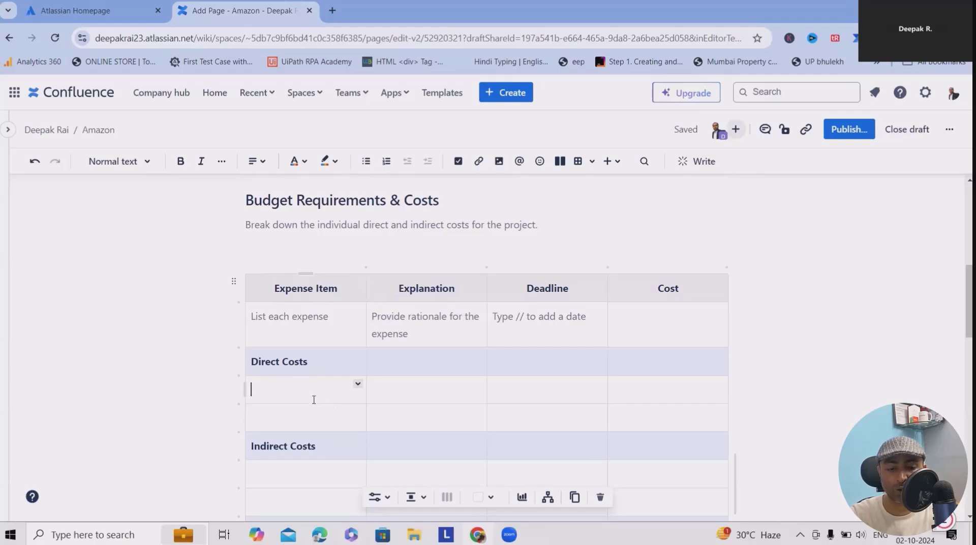
text(License cost)
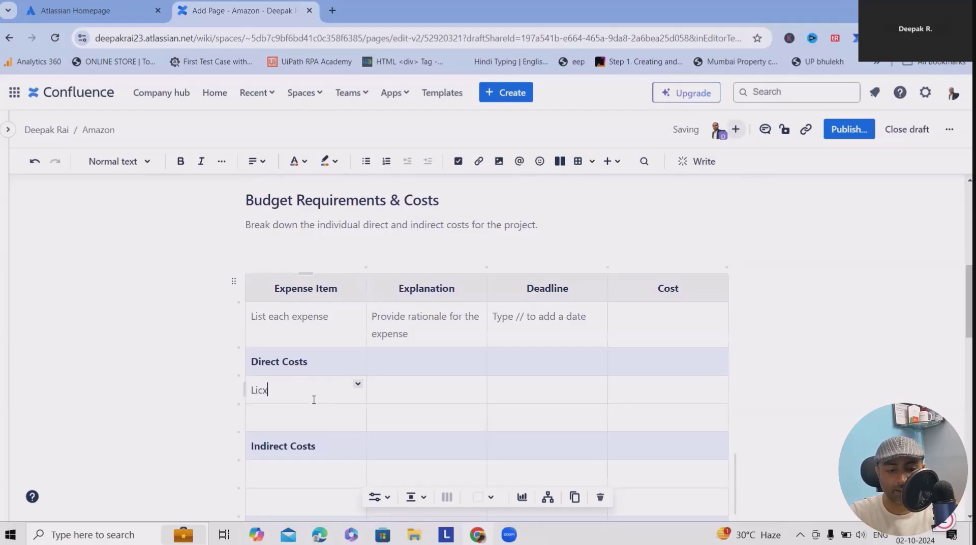
click(439, 387)
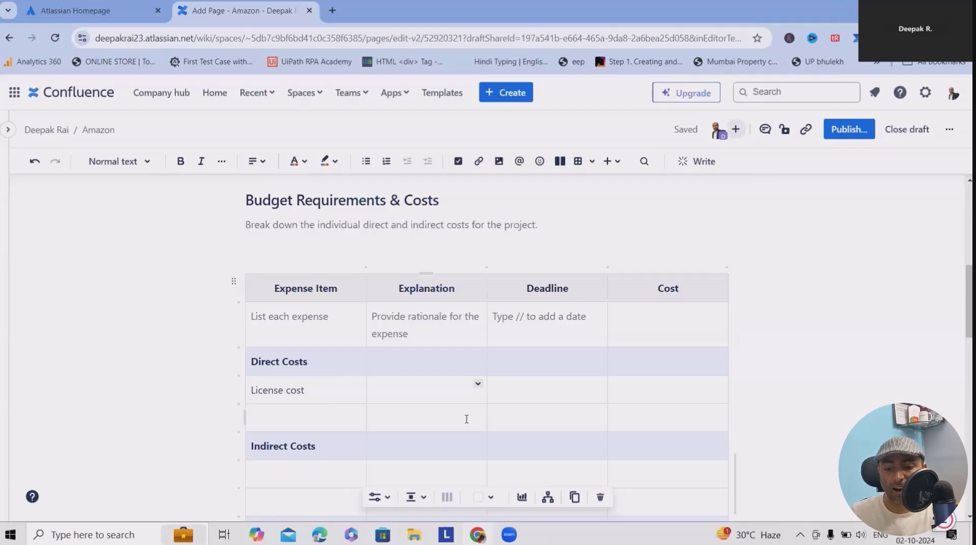
text(UiPath)
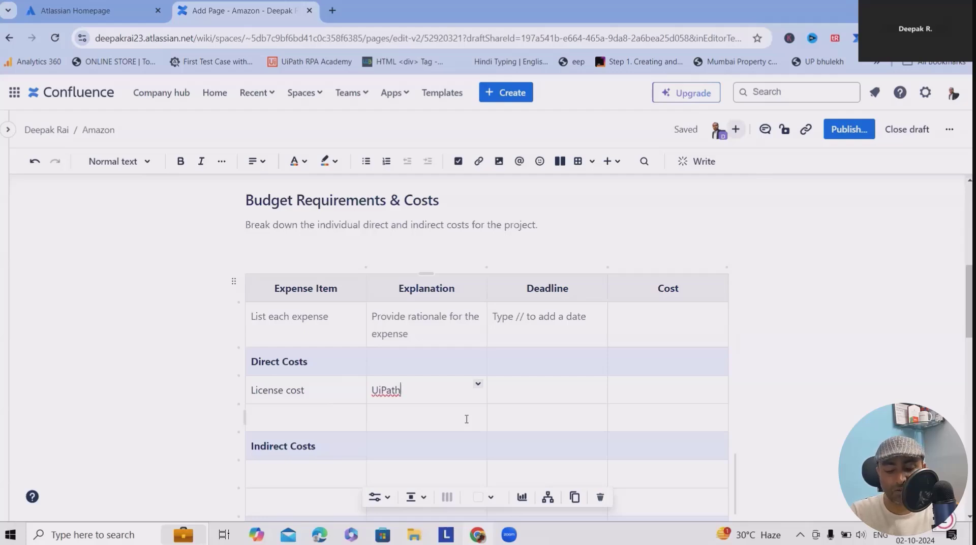
text(,)
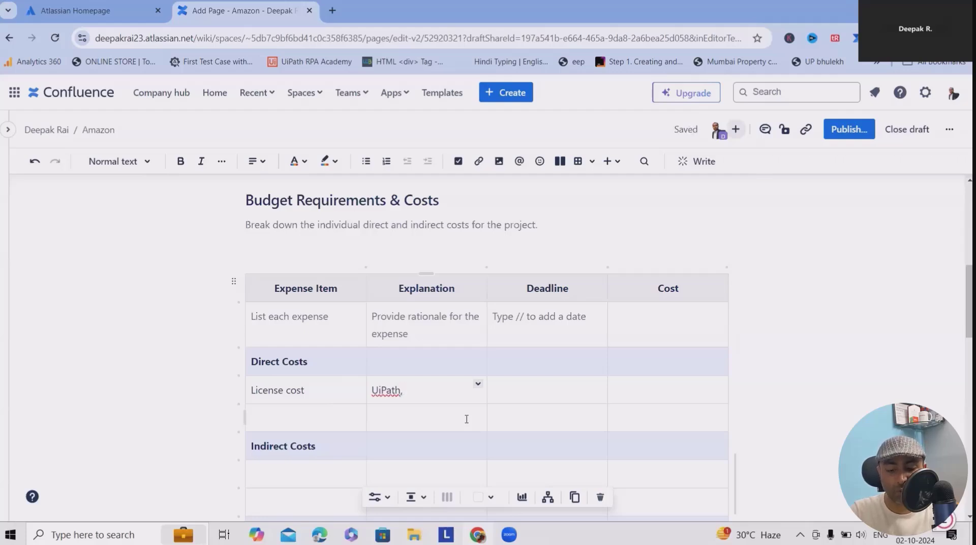
text( Orchestrator)
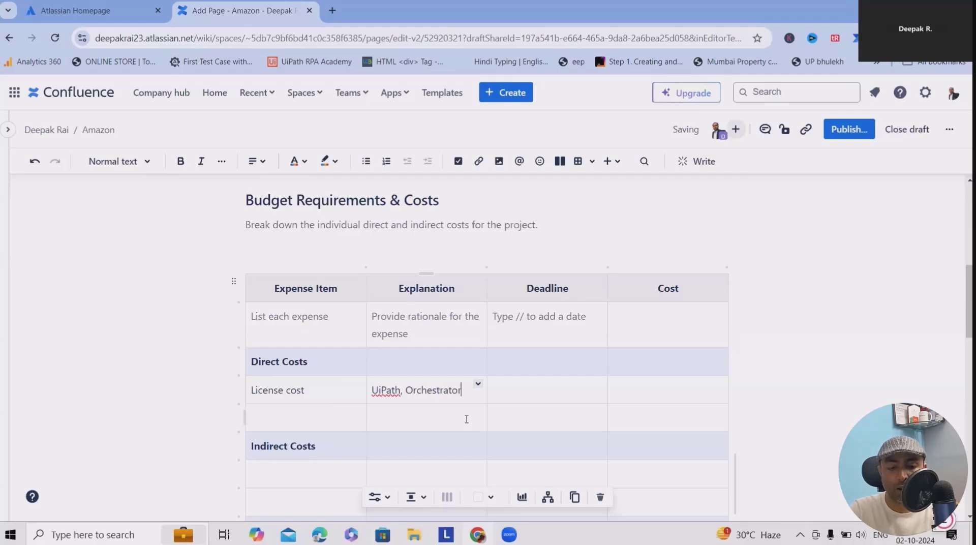
text(,)
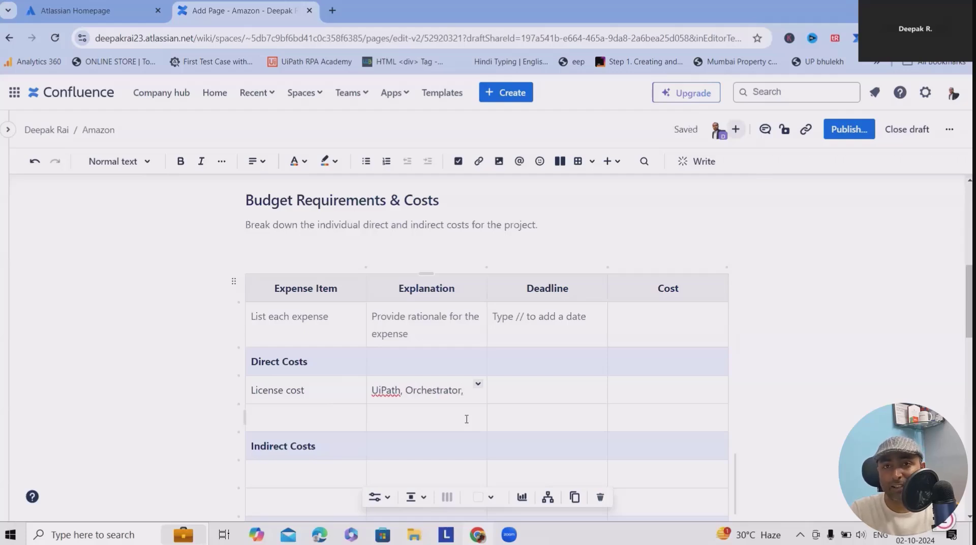
key(BackSpace)
key(BackSpace)
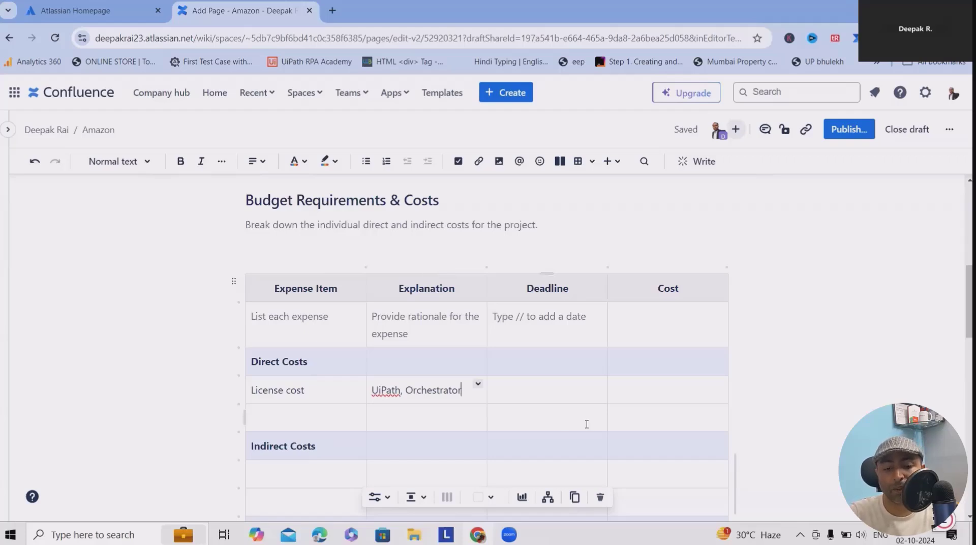
click(563, 386)
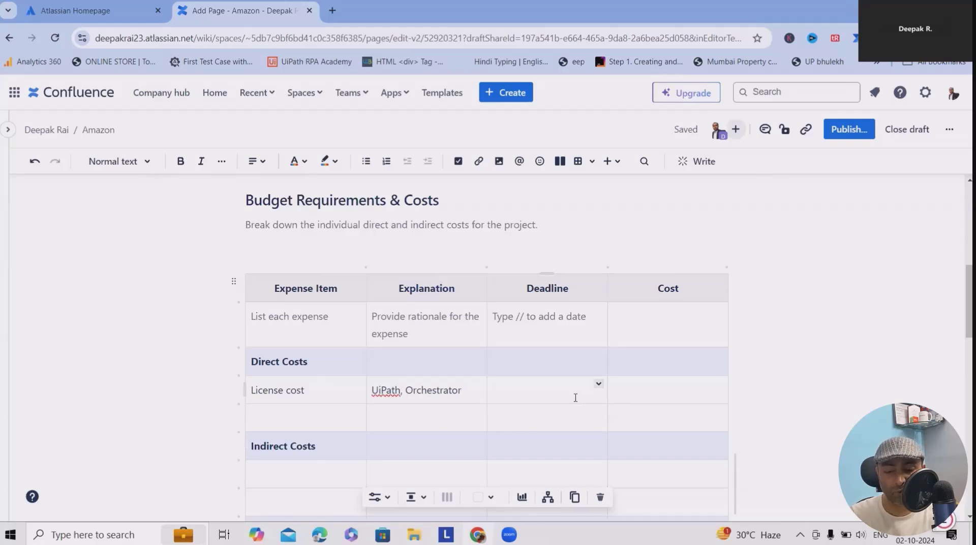
text(Fo)
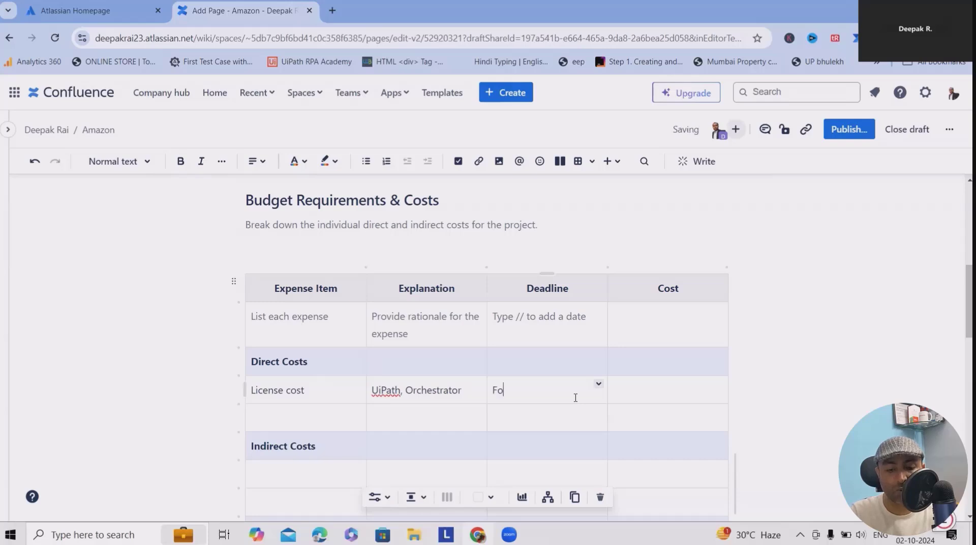
text(rever)
click(631, 395)
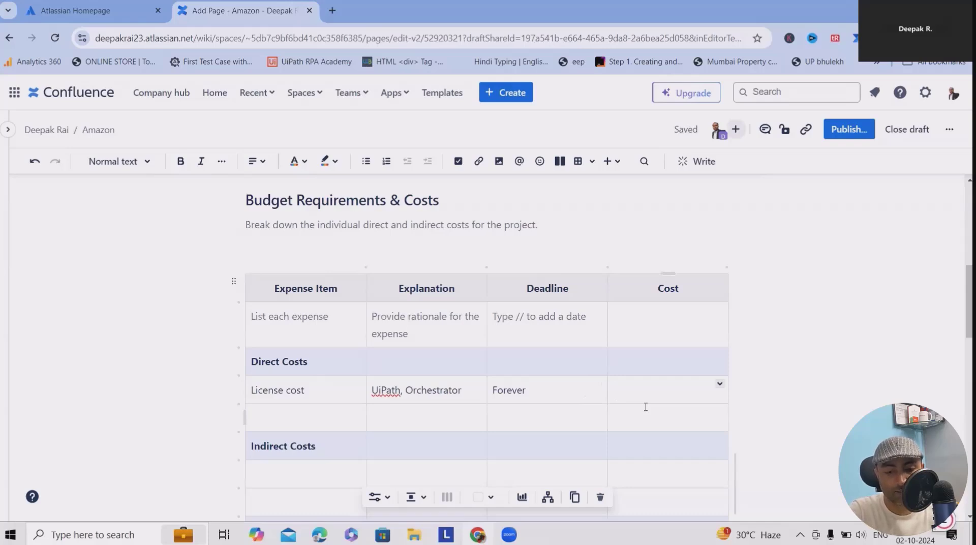
text($500)
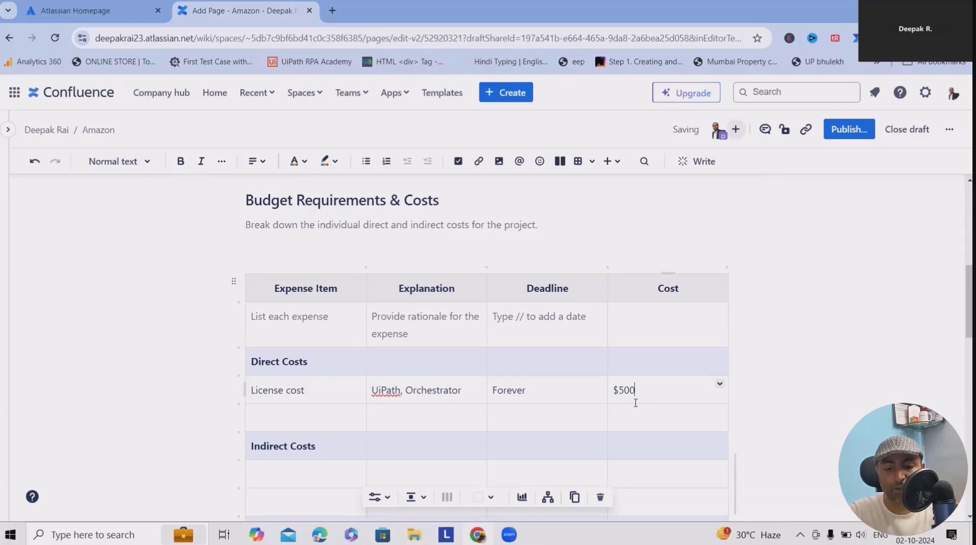
- Add a Resources row with explanation 4 and cost 600
click(329, 424)
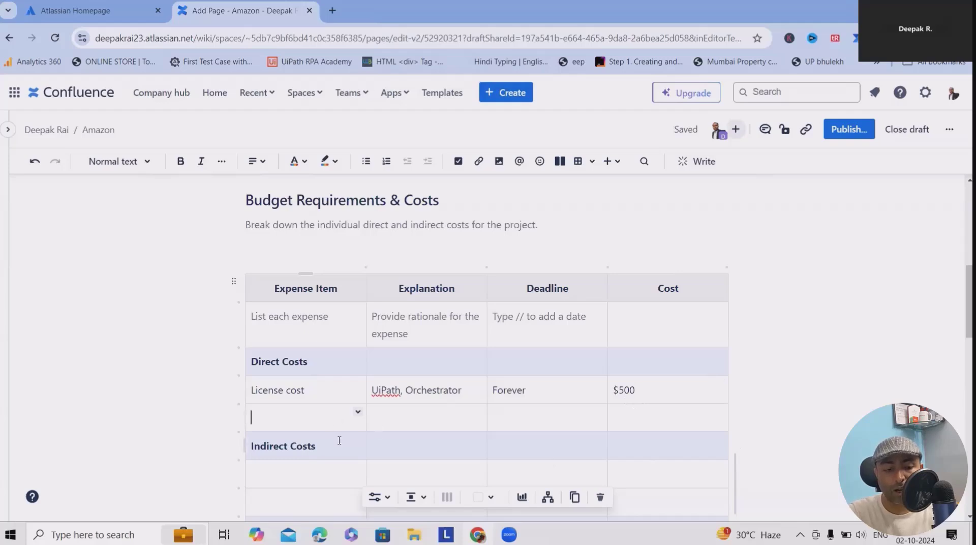
scroll(334, 442, down, 3)
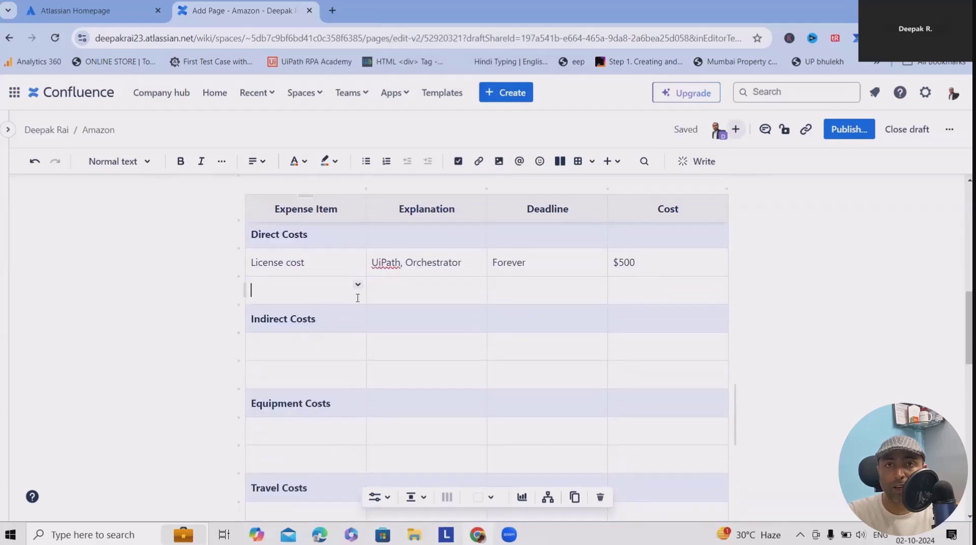
text(Resources)
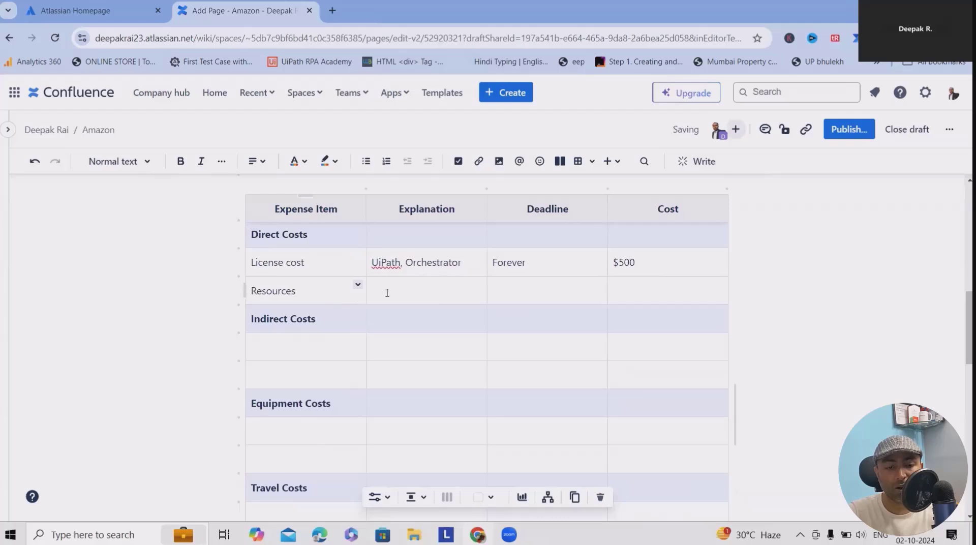
click(434, 291)
text(4)
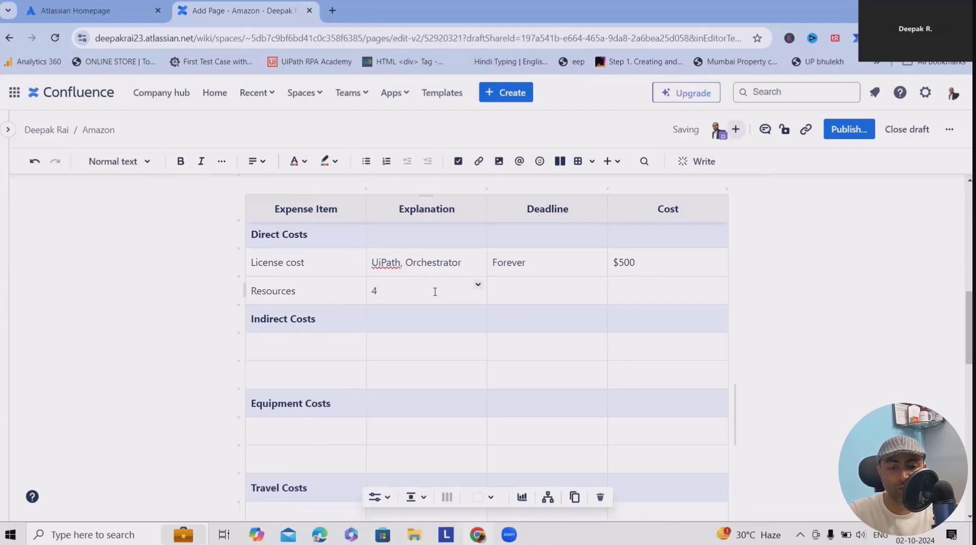
click(632, 292)
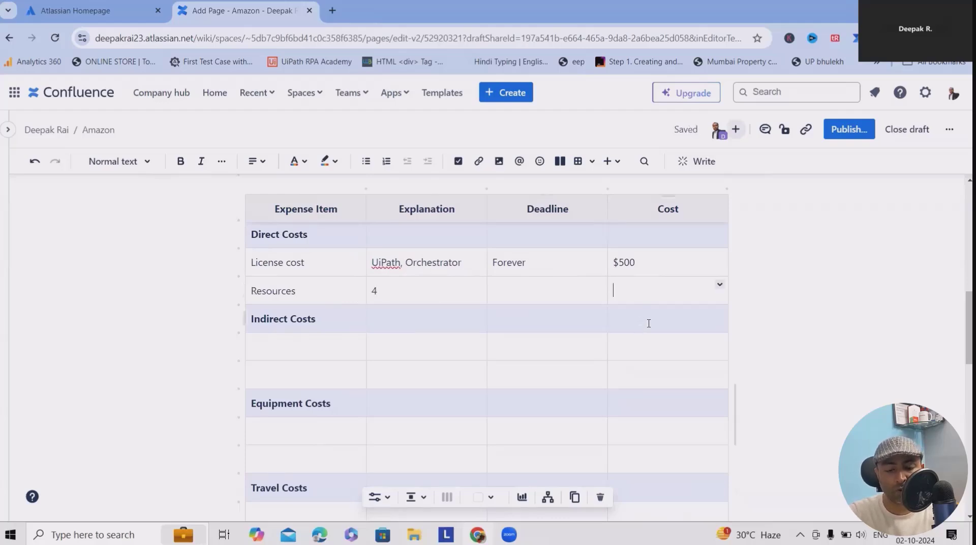
text(600)
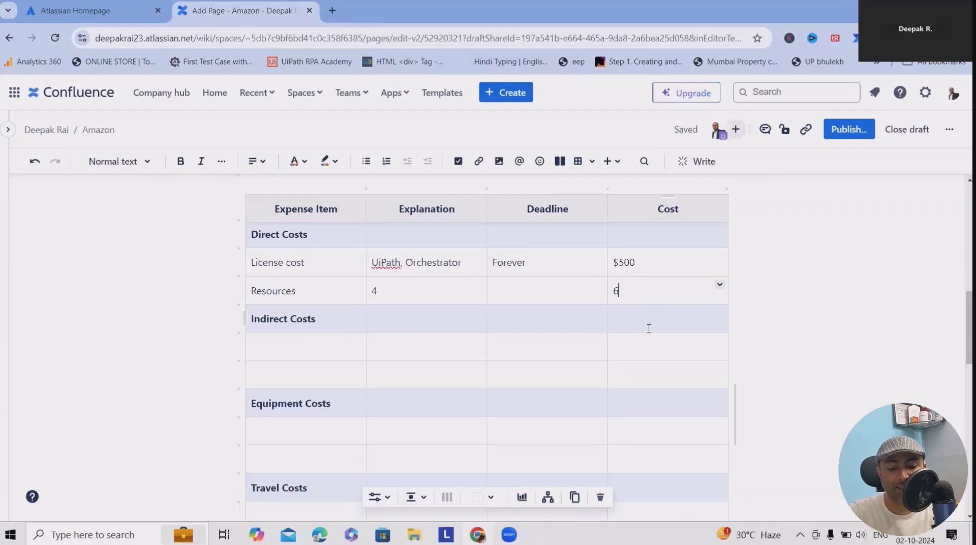
- Rename the cost column header to 'Cost (USD)' and remove the $ from 500
click(694, 215)
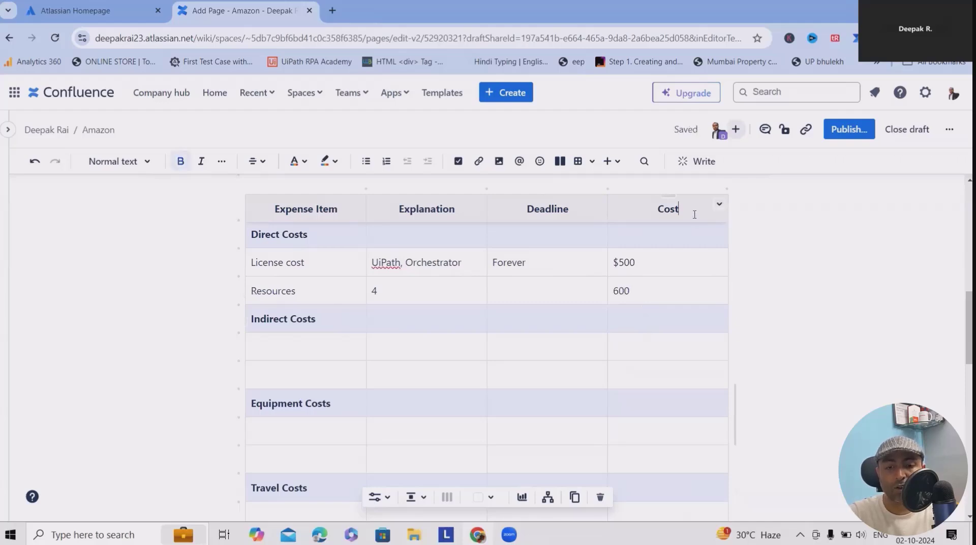
text(()
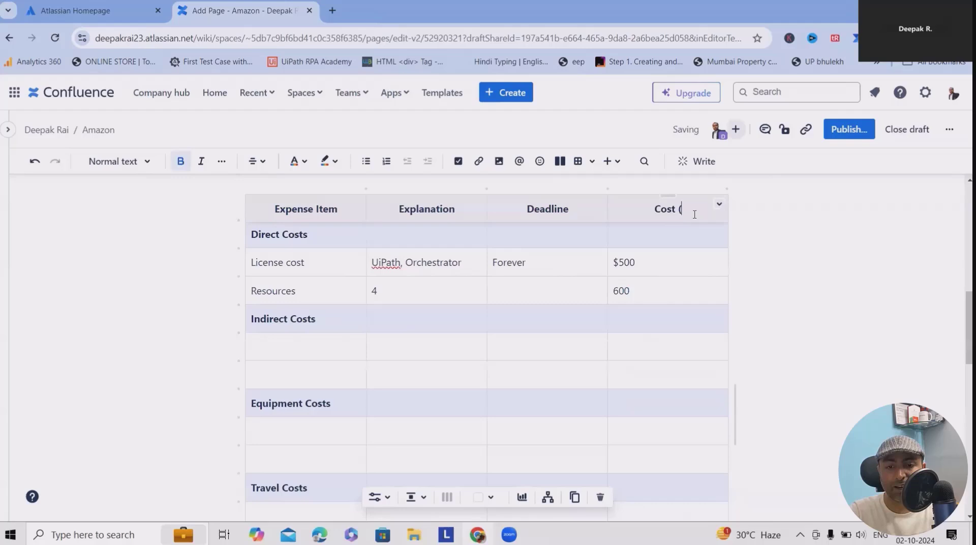
text(USD))
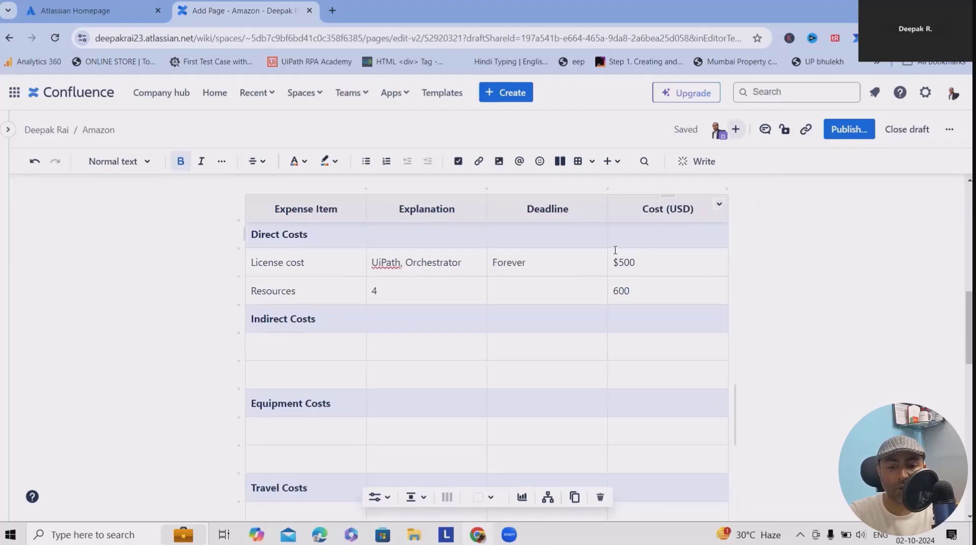
click(616, 262)
key(BackSpace)
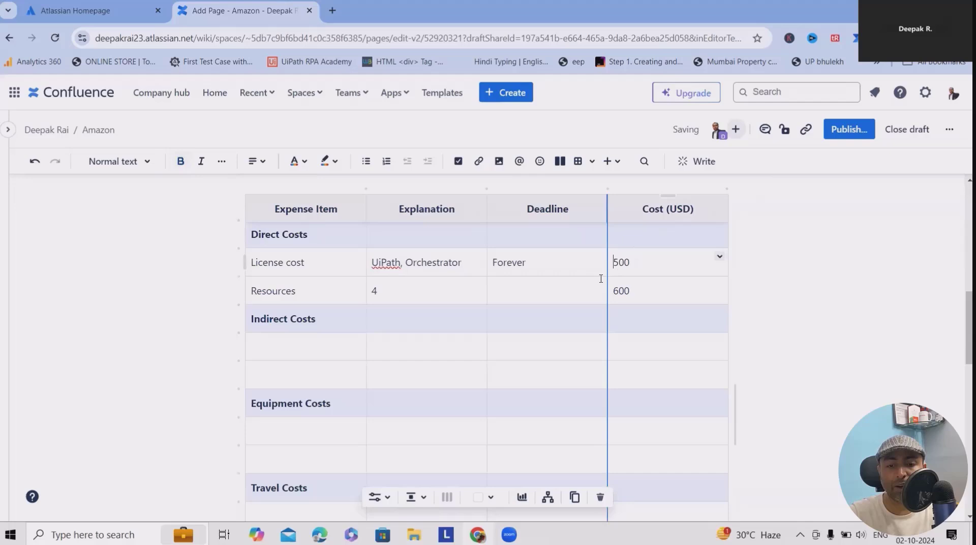
click(618, 291)
- Add a 'General cost' row under Indirect Costs with a cost of 800
click(299, 343)
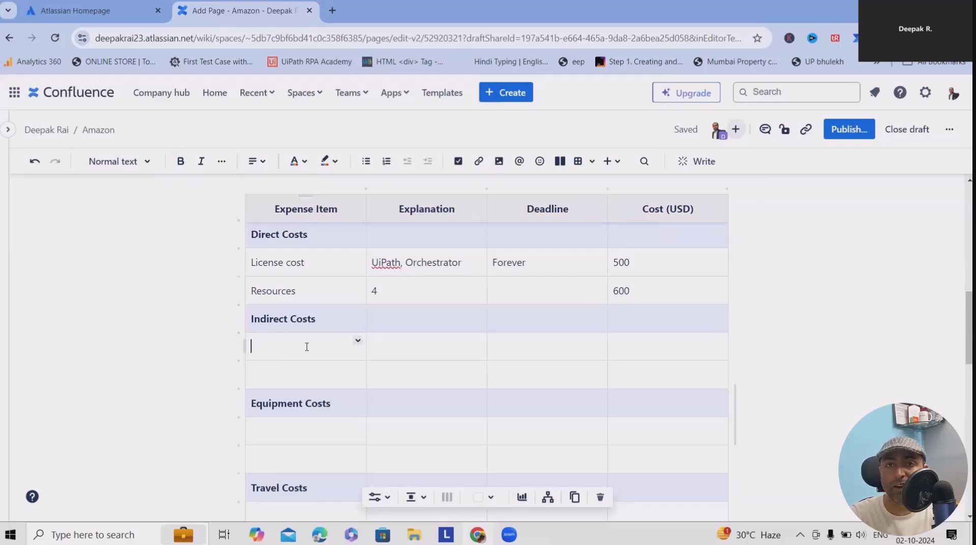
text(Ge)
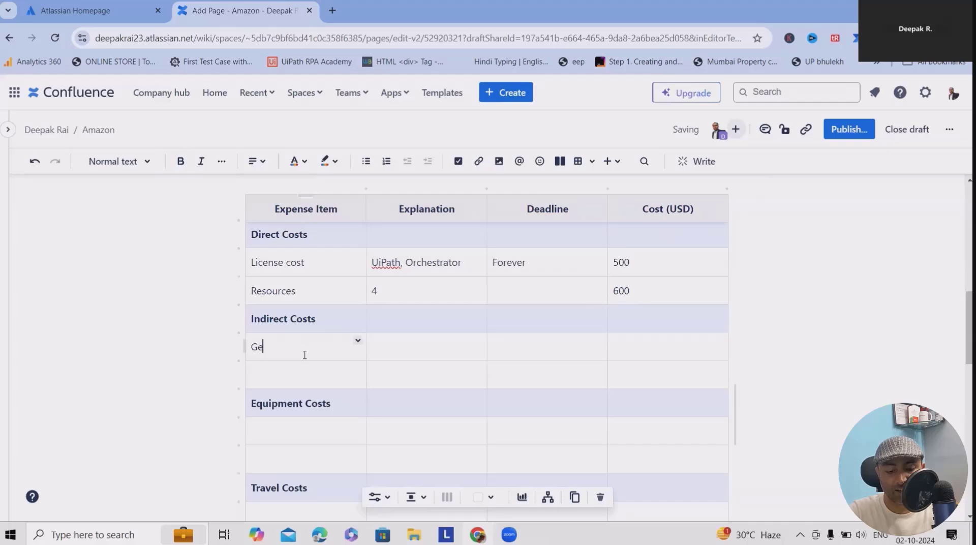
text(neral  cost)
click(409, 367)
click(422, 346)
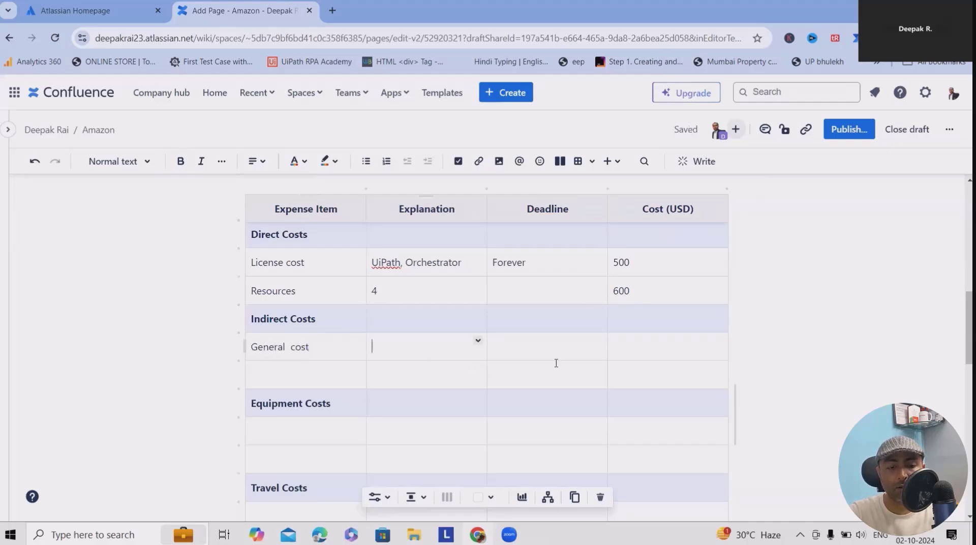
click(648, 338)
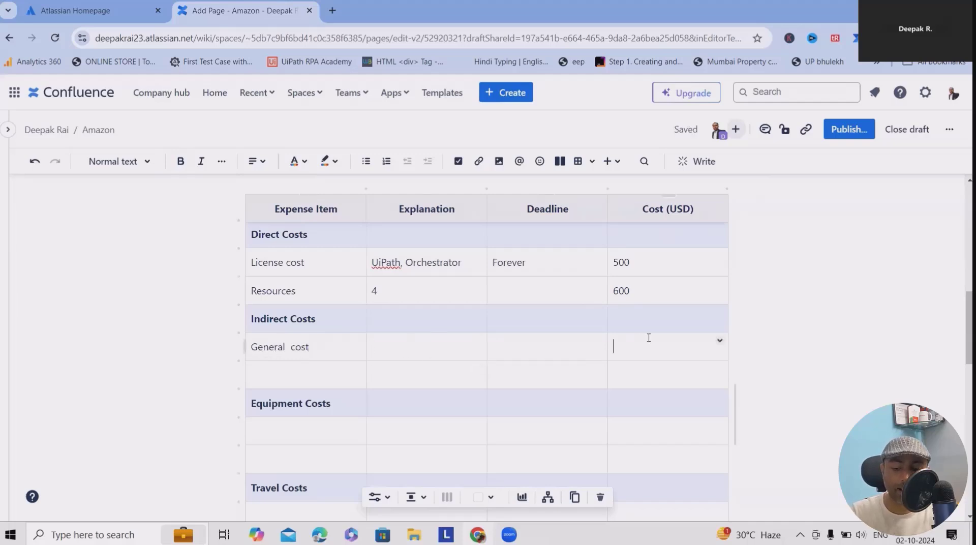
text(800)
- Step through the first Equipment, Travel and Other Costs rows, leaving them empty
scroll(303, 374, down, 1)
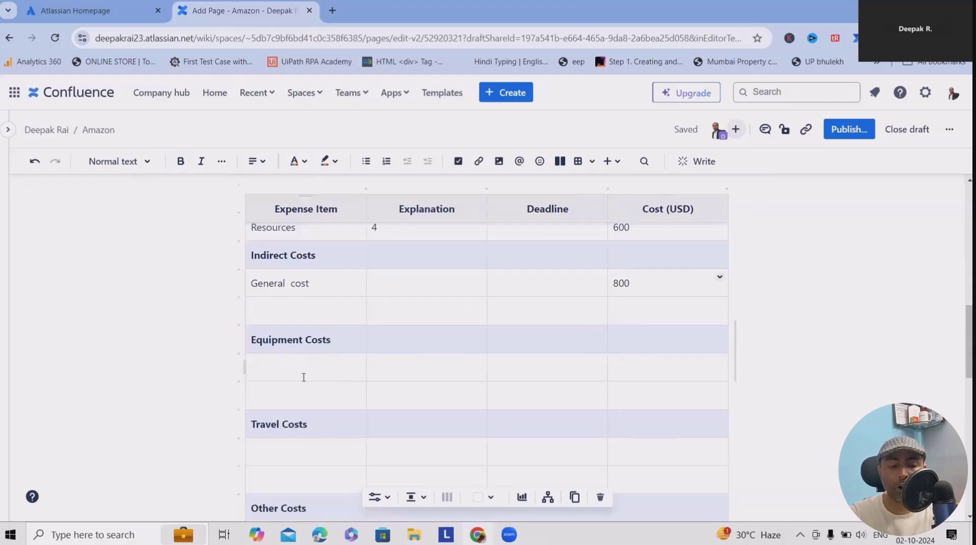
click(307, 374)
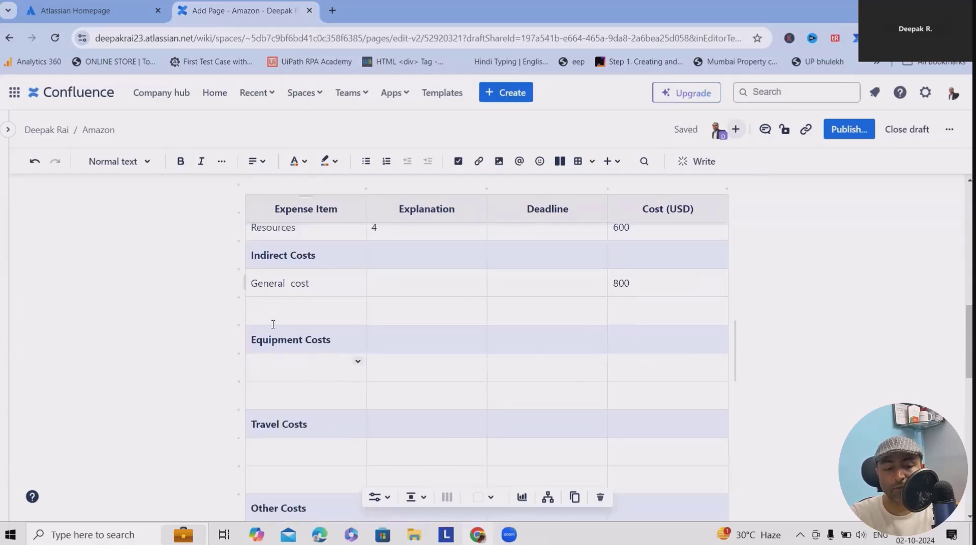
scroll(292, 356, down, 2)
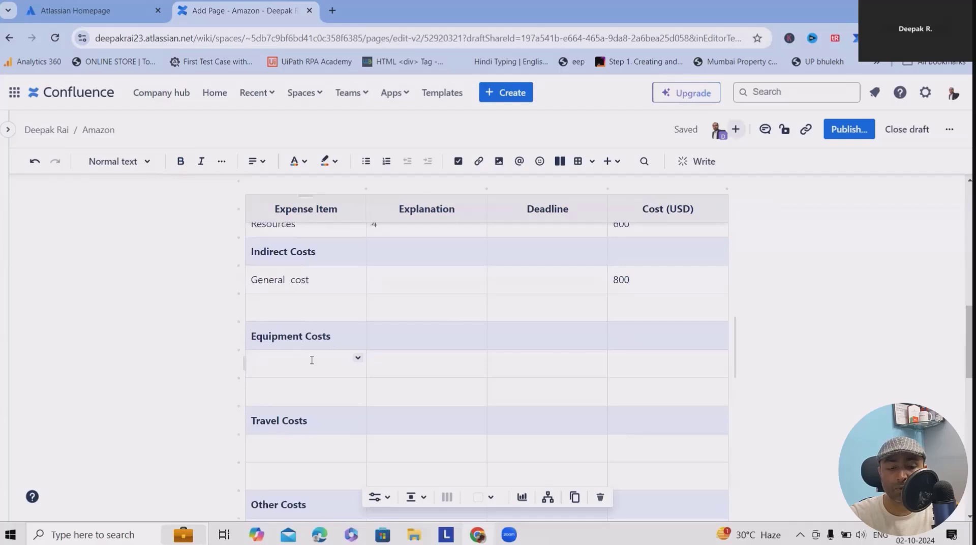
click(289, 325)
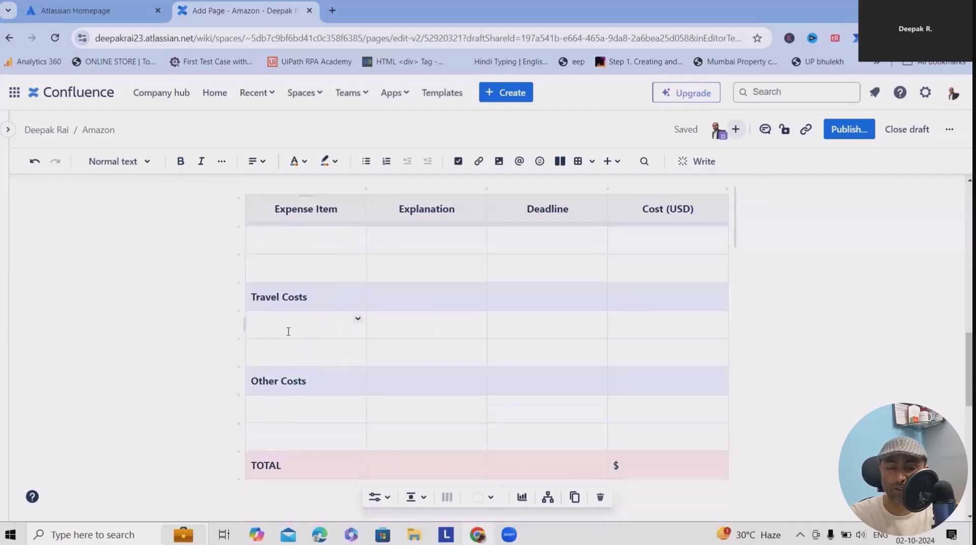
click(304, 410)
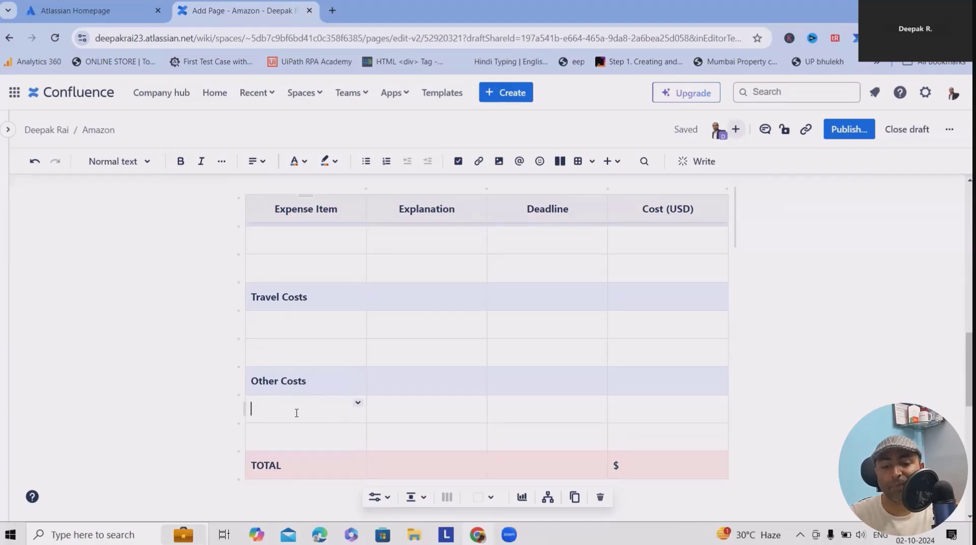
- Enter 1900 in the TOTAL row's cost cell so it reads $1900
click(663, 465)
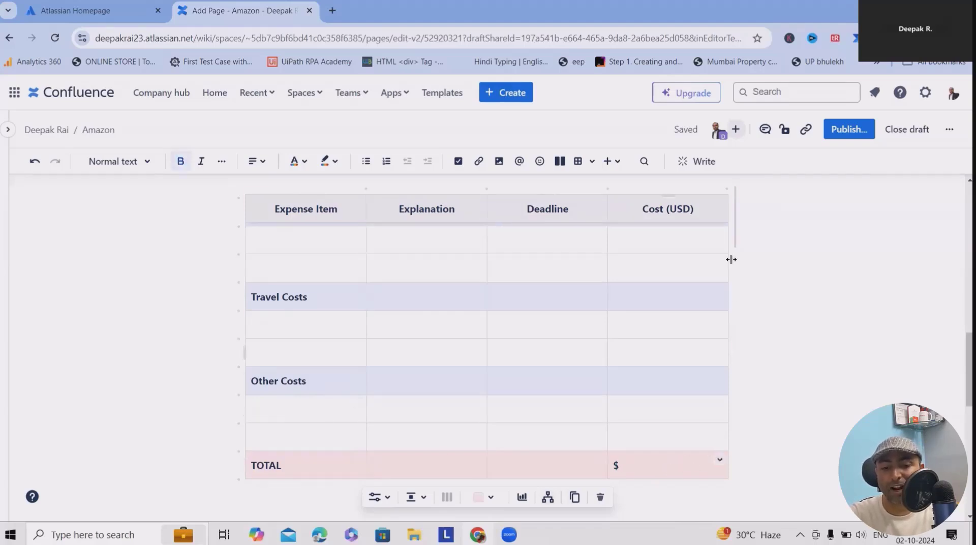
click(719, 460)
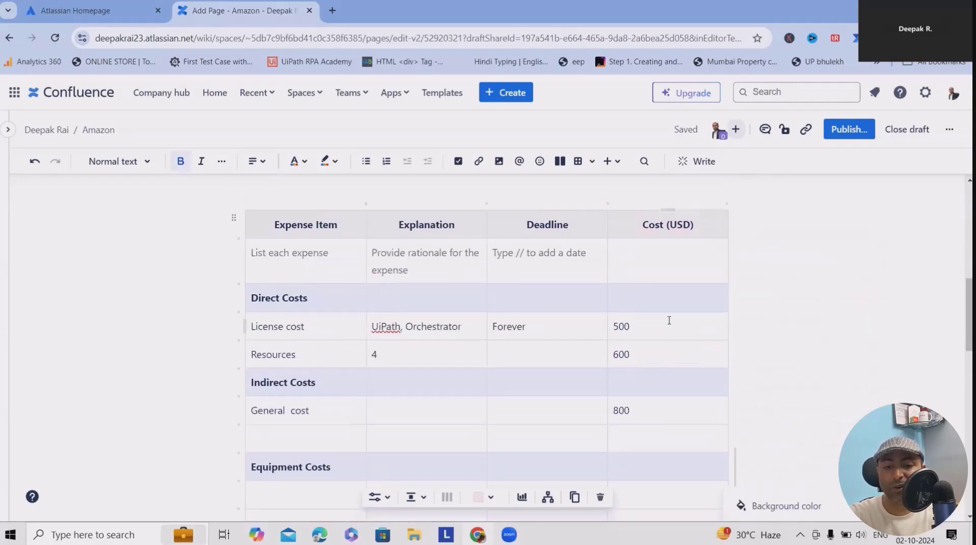
scroll(650, 352, down, 3)
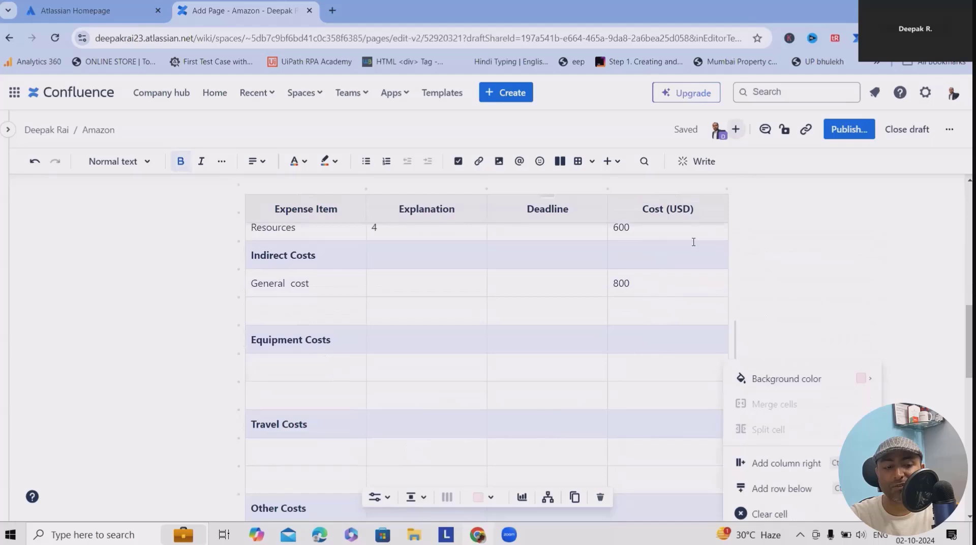
scroll(693, 242, down, 3)
scroll(671, 349, up, 5)
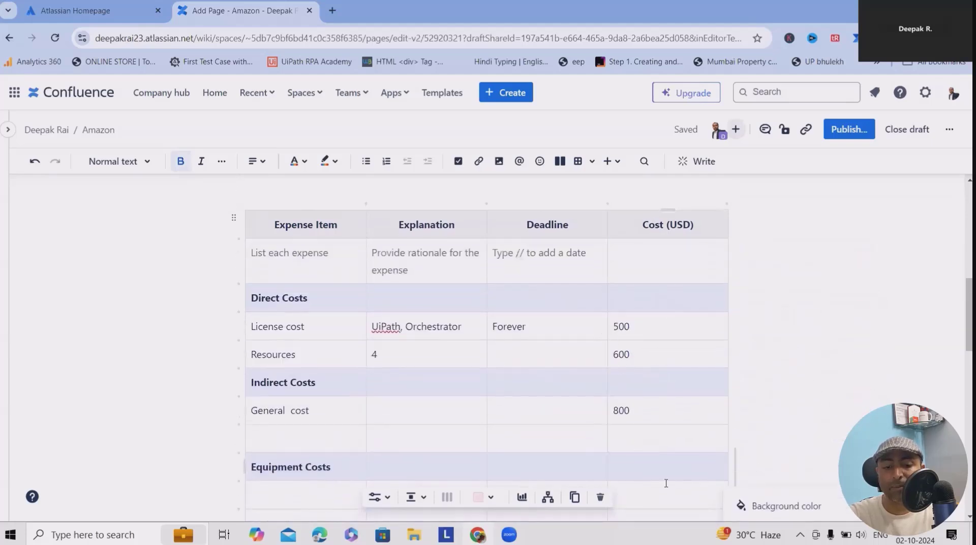
scroll(665, 483, down, 3)
scroll(648, 477, down, 3)
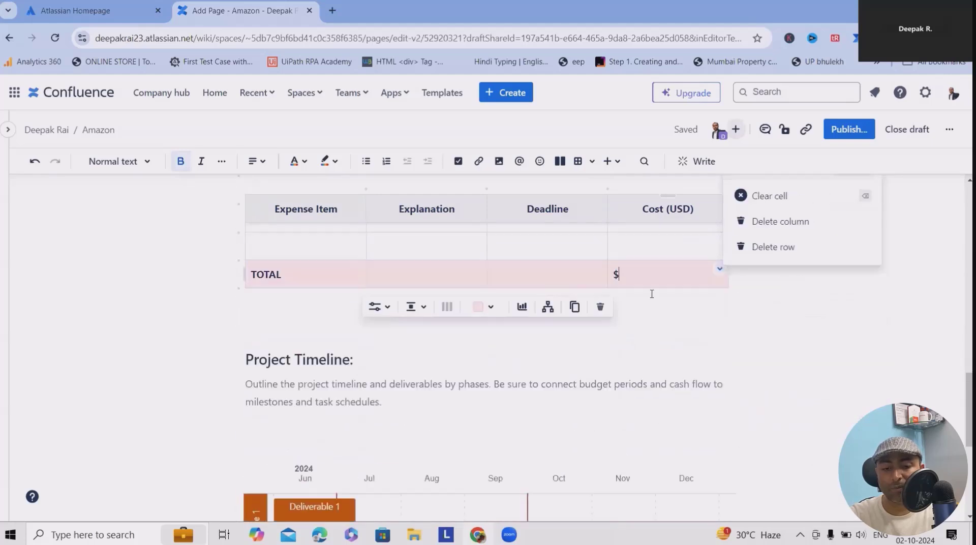
text(1900)
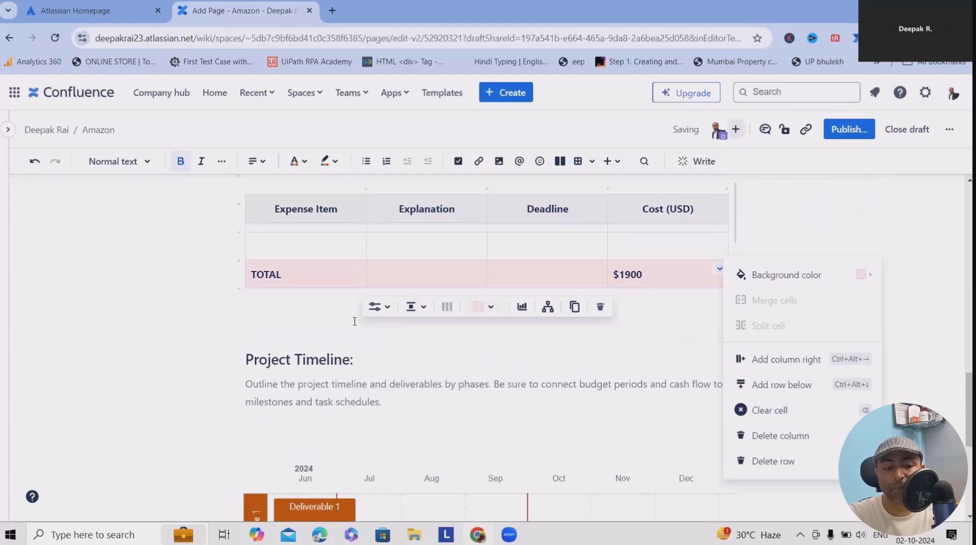
click(364, 449)
scroll(435, 432, down, 1)
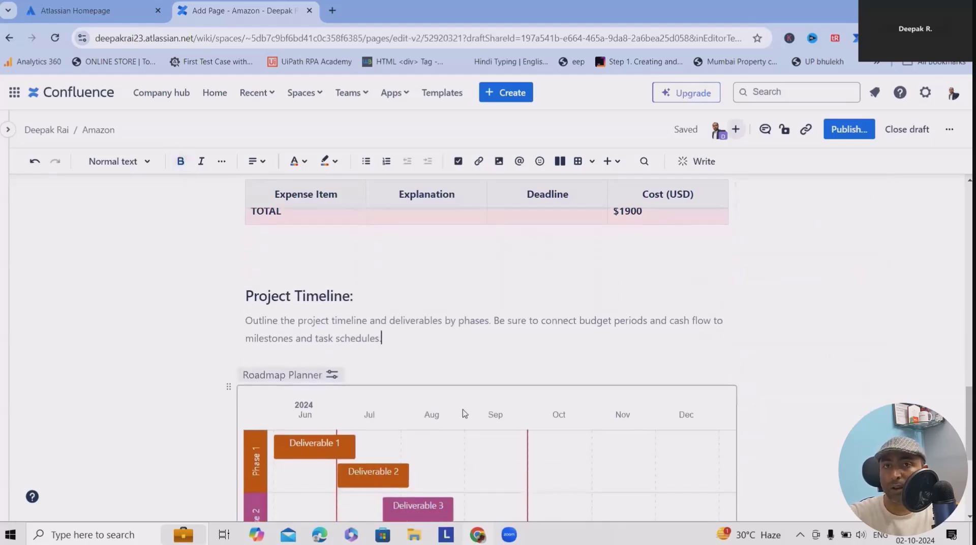
scroll(635, 401, down, 4)
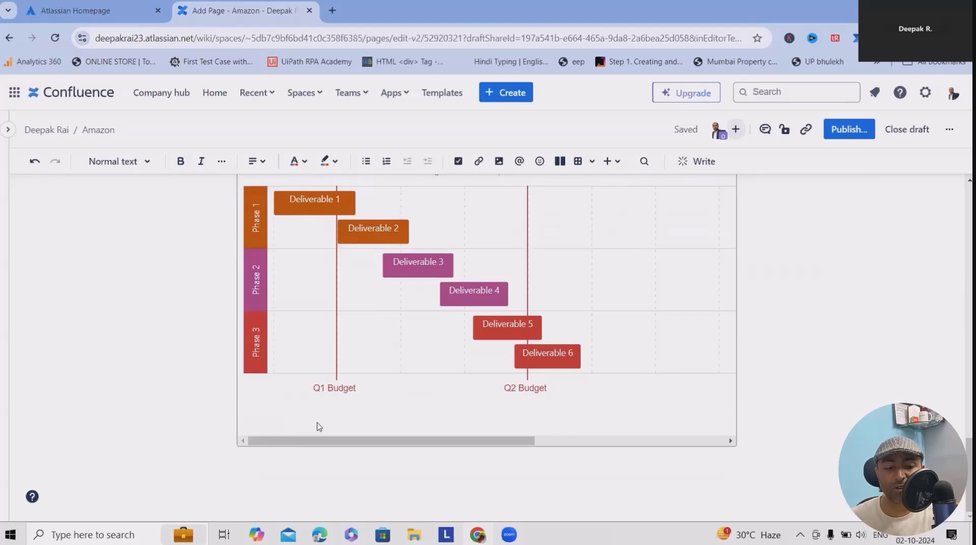
scroll(339, 363, up, 3)
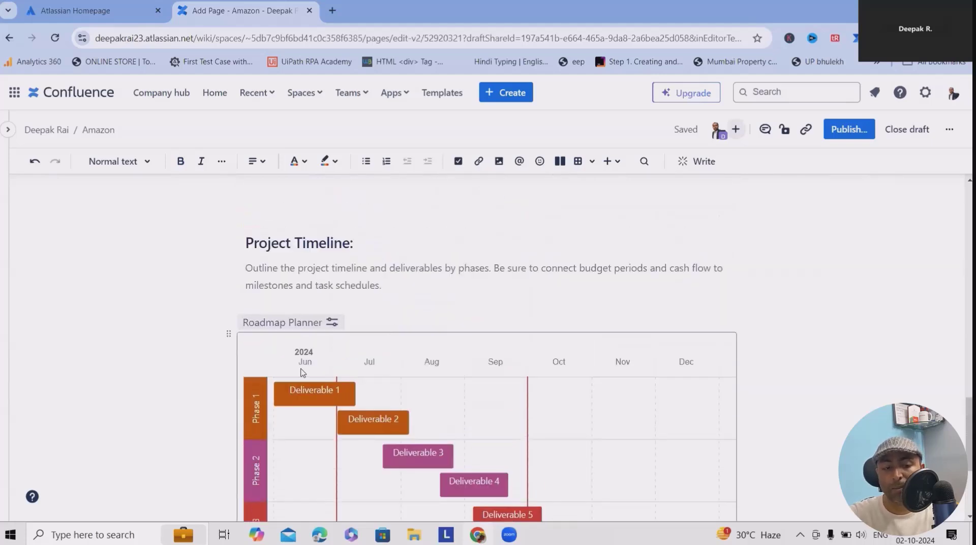
click(311, 394)
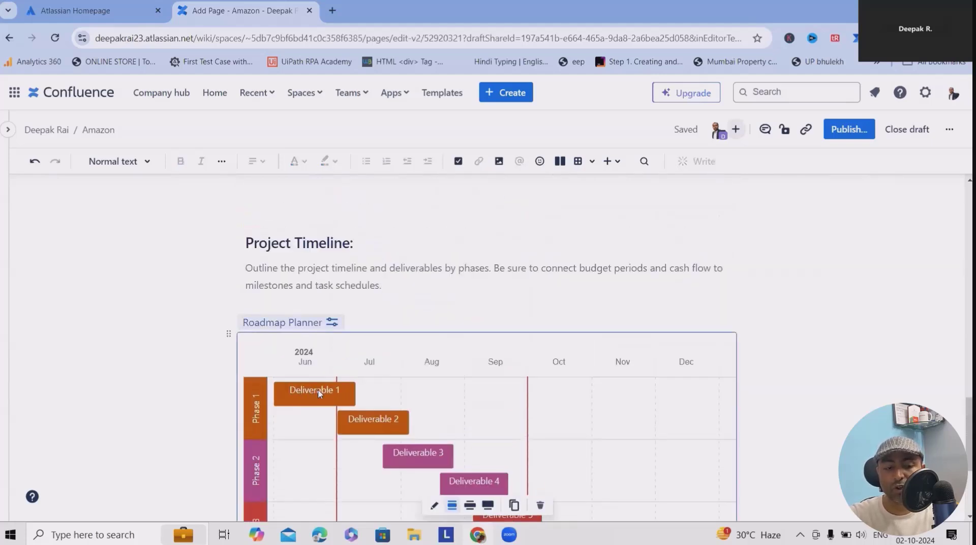
scroll(318, 394, down, 1)
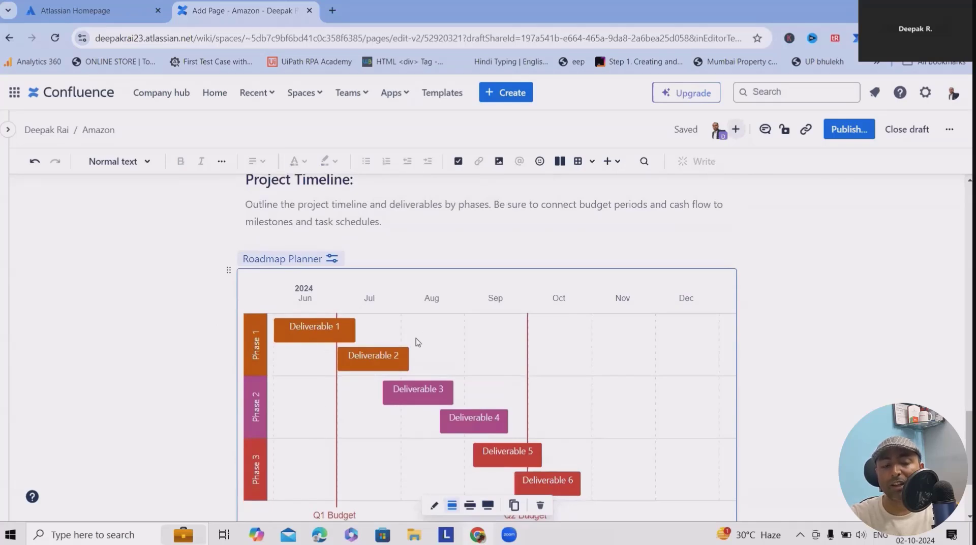
scroll(620, 366, down, 2)
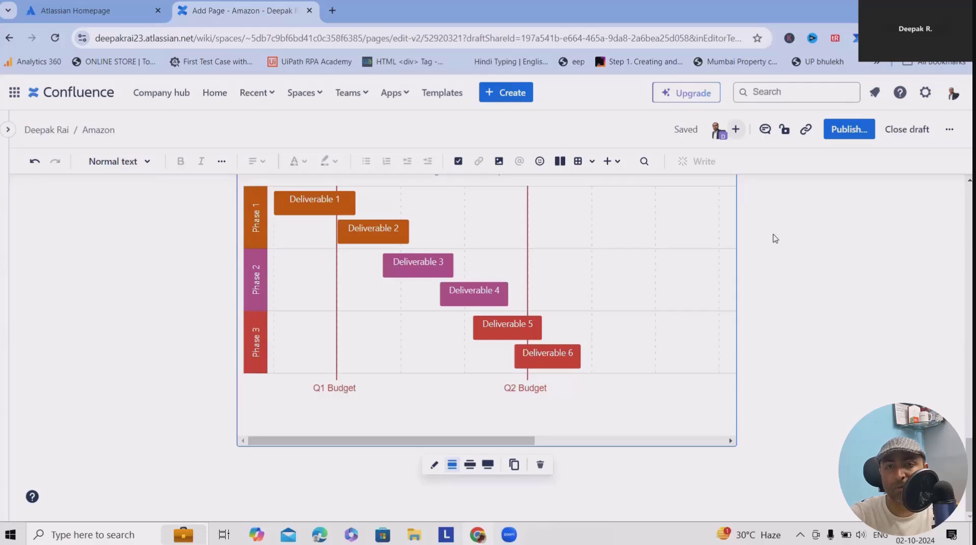
- Publish the Amazon draft, confirming in the Publish page dialog
click(949, 129)
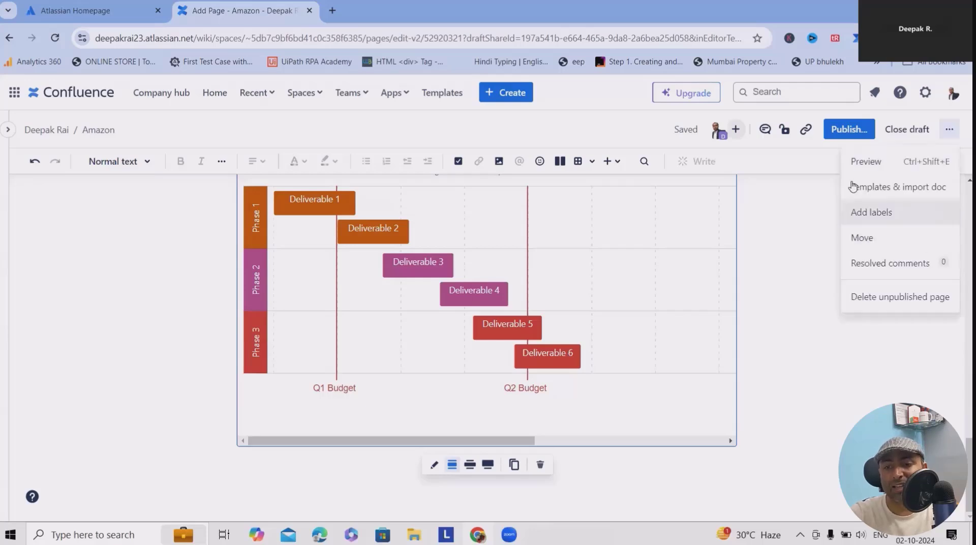
click(949, 129)
click(855, 137)
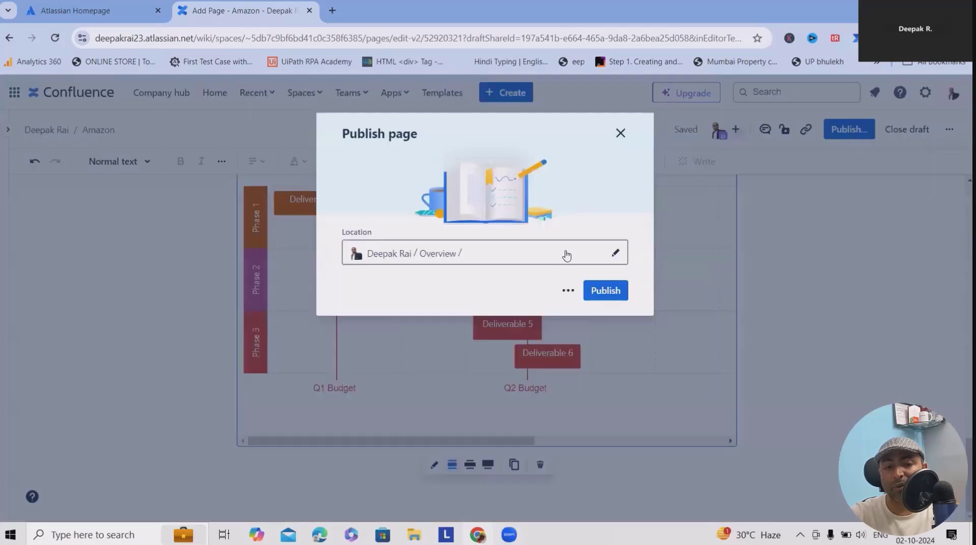
click(616, 291)
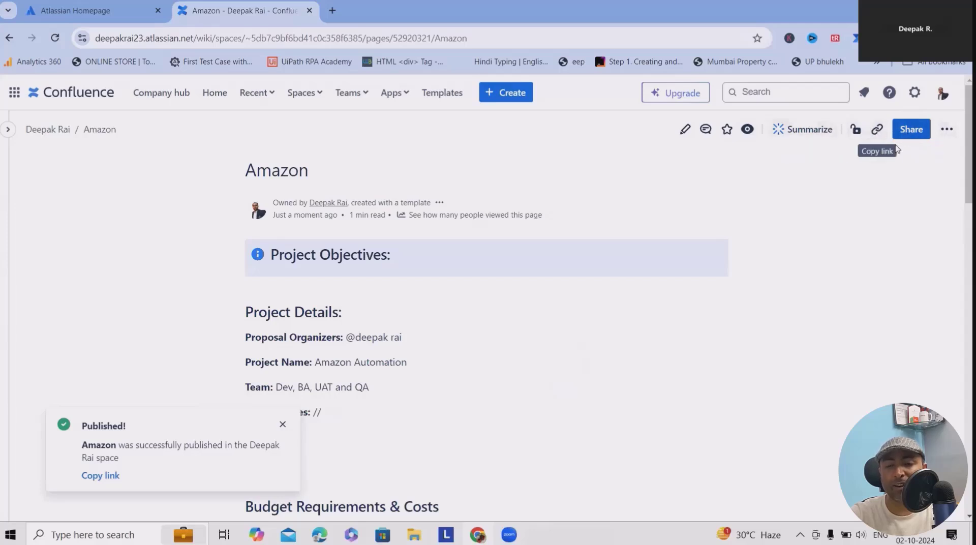
- Open the page's More actions menu and scroll past the budget table to the roadmap timeline
click(943, 133)
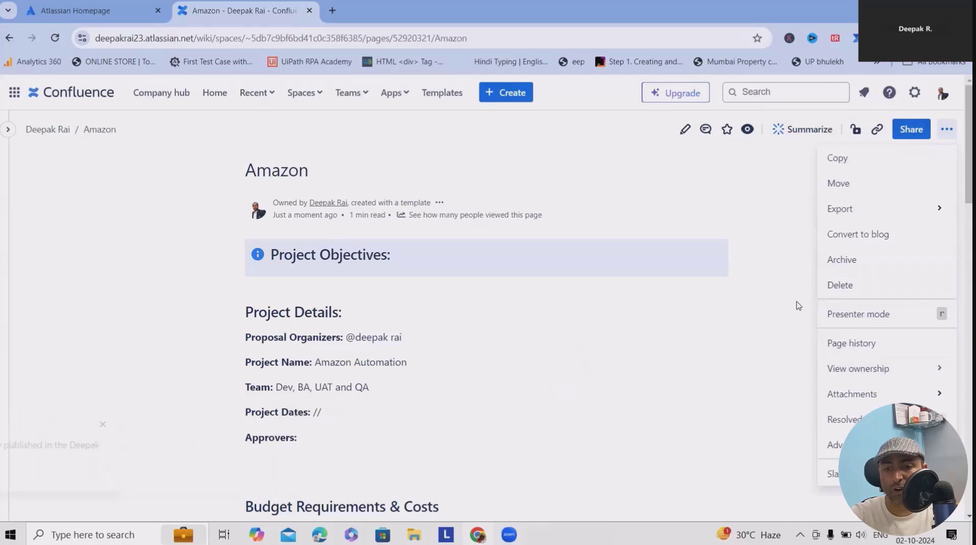
scroll(785, 305, down, 15)
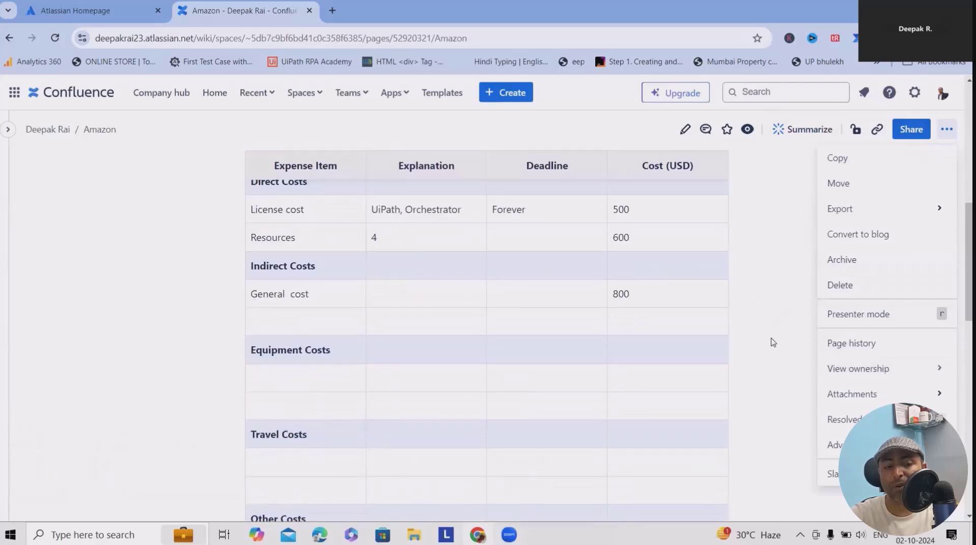
scroll(775, 342, down, 1)
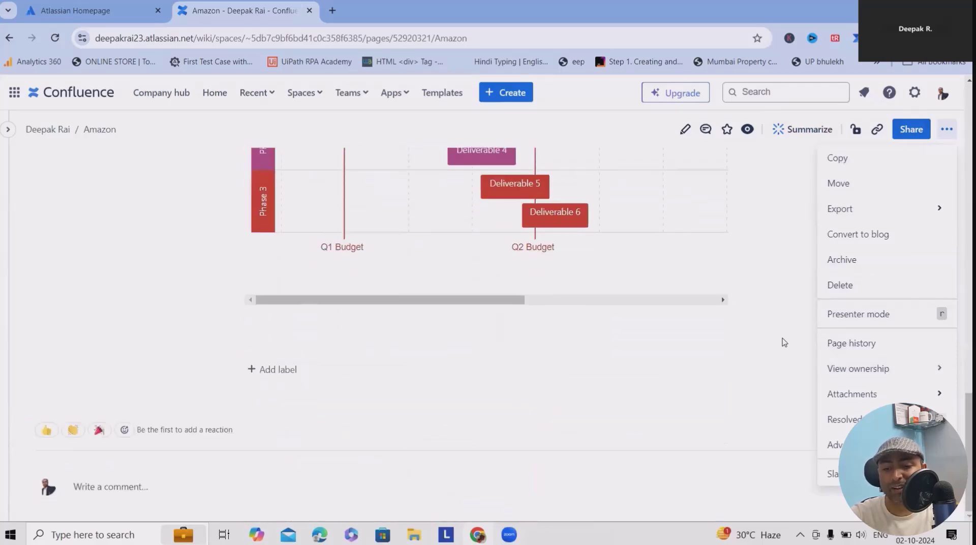